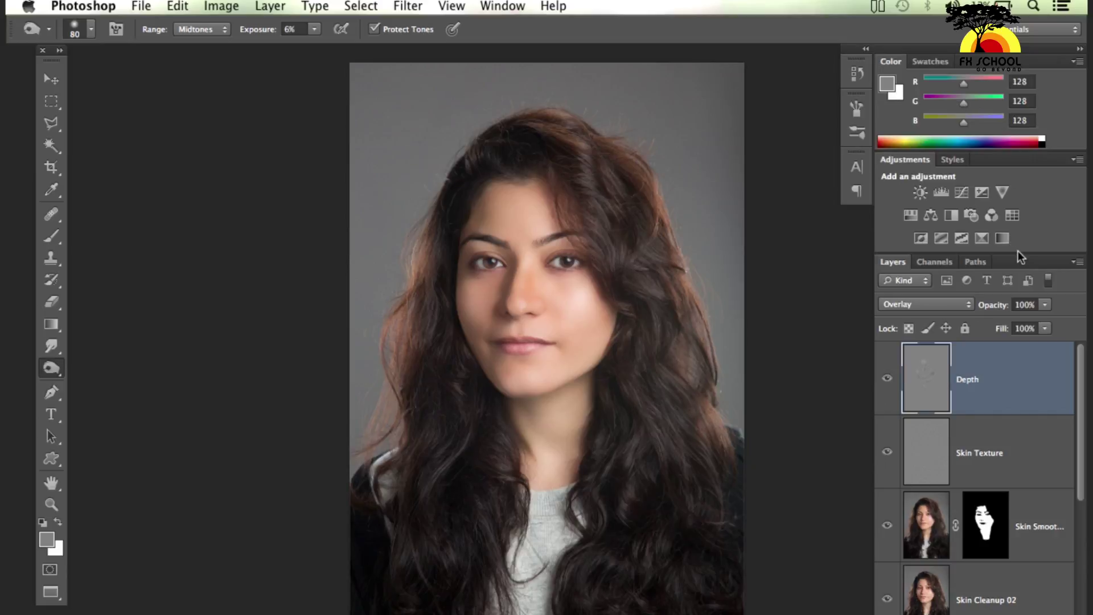
Step: Group the Skin Cleanup and Skin Cleanup 02 layers and name the group 'Skin Clean Up'
{"action": "mouse_move", "coordinate": [1083, 367]}
{"action": "left_mouse_down"}
{"action": "mouse_move", "coordinate": [1083, 505]}
{"action": "mouse_move", "coordinate": [1085, 495]}
{"action": "left_mouse_up"}
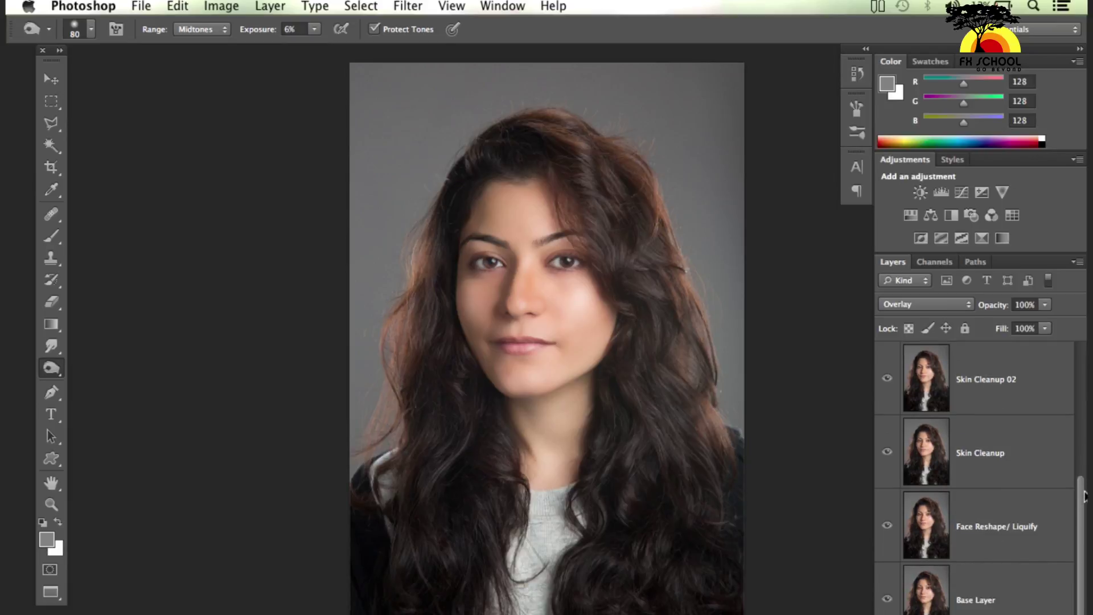
{"action": "mouse_move", "coordinate": [1084, 495]}
{"action": "left_mouse_down"}
{"action": "mouse_move", "coordinate": [1082, 404]}
{"action": "mouse_move", "coordinate": [1083, 438]}
{"action": "left_mouse_up"}
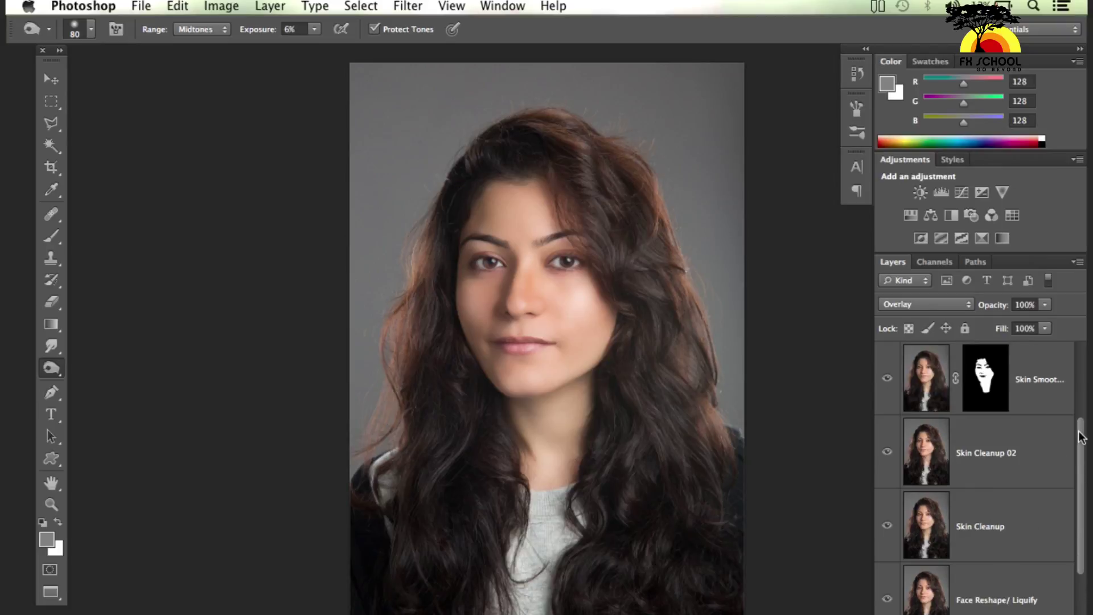
{"action": "left_click", "coordinate": [1032, 519]}
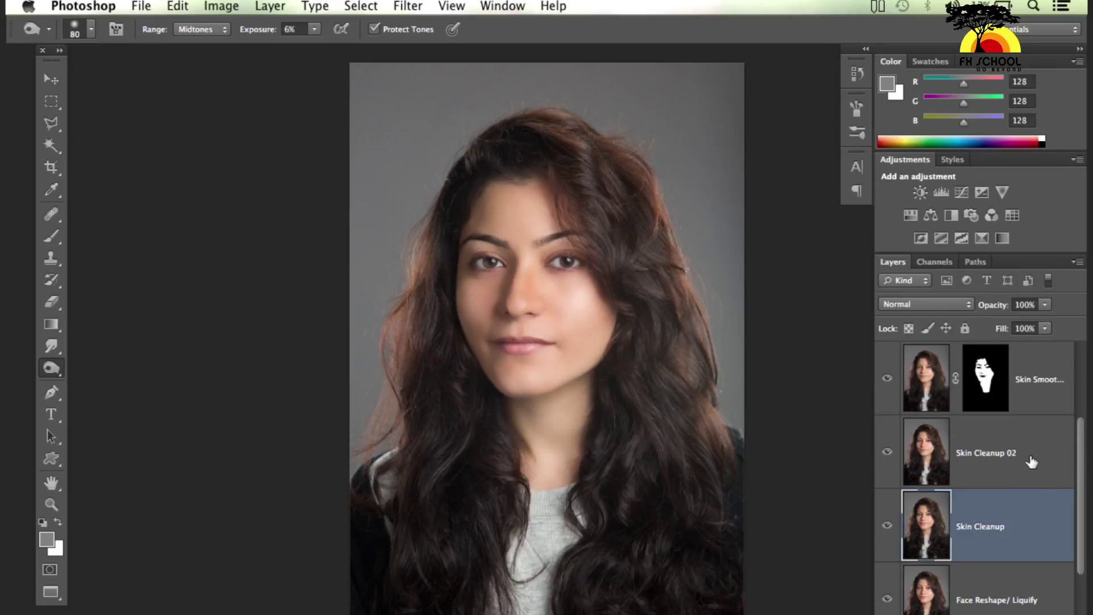
{"action": "left_click", "coordinate": [1032, 461], "text": "shift"}
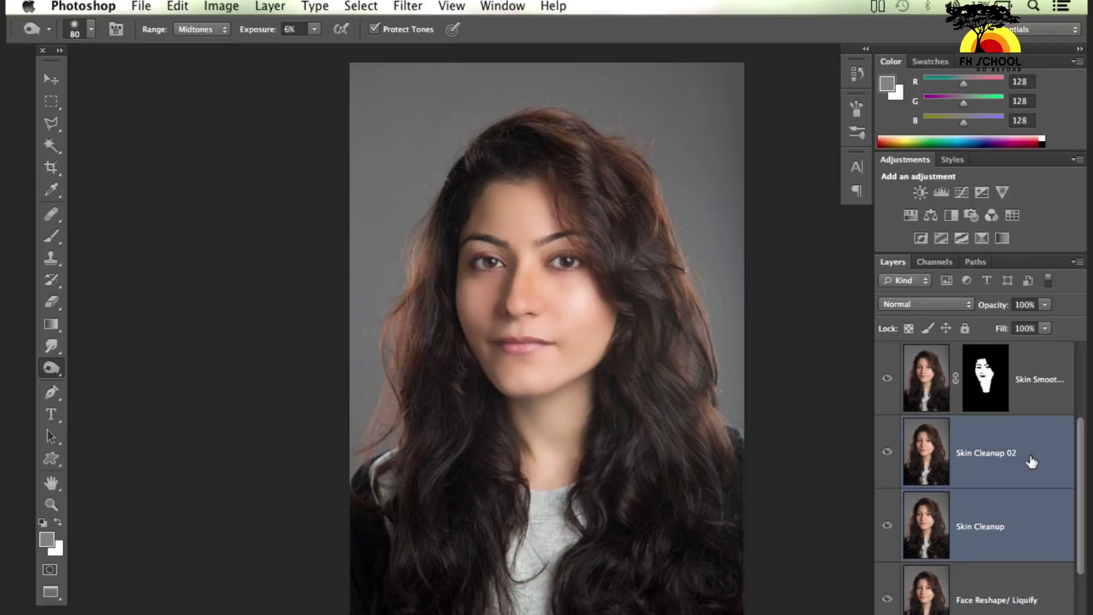
{"action": "key", "text": "ctrl+g"}
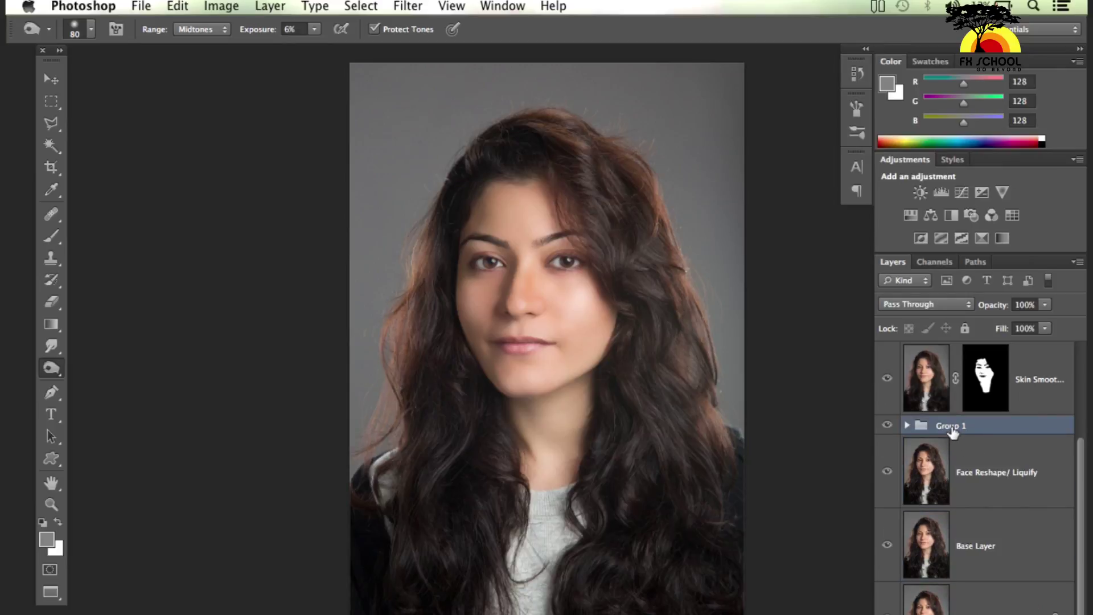
{"action": "double_click", "coordinate": [951, 425]}
{"action": "type", "text": "Skin "}
{"action": "type", "text": "Clean Up"}
{"action": "key", "text": "Return"}
{"action": "left_click_drag", "start_coordinate": [1084, 456], "coordinate": [1082, 344]}
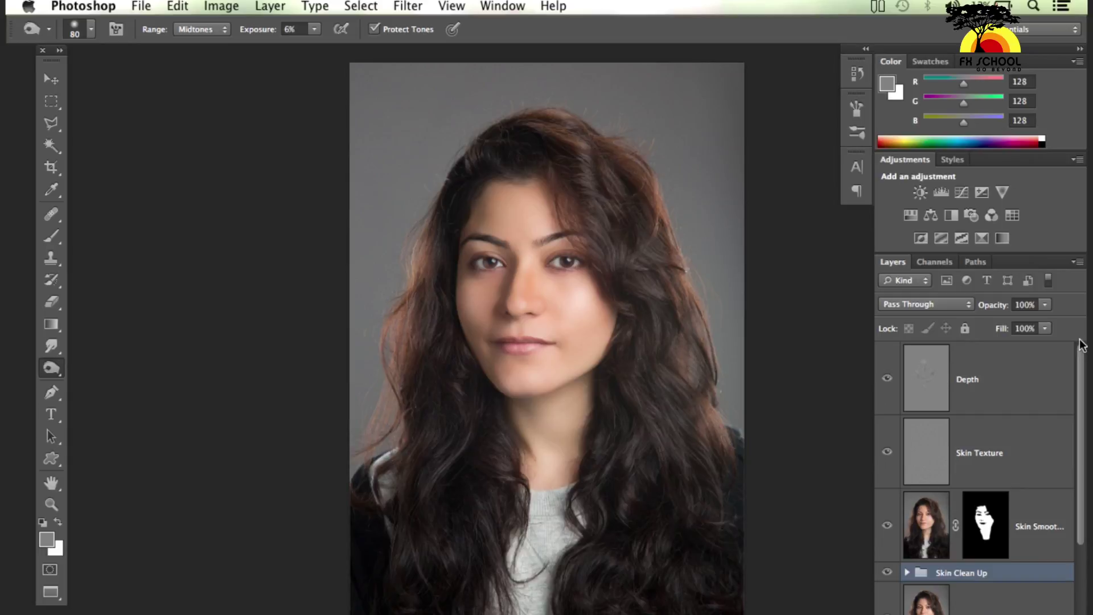
Step: Select the Depth layer, zoom in on the eyebrows, and lightly darken the inner right eyebrow
{"action": "left_click", "coordinate": [1057, 371]}
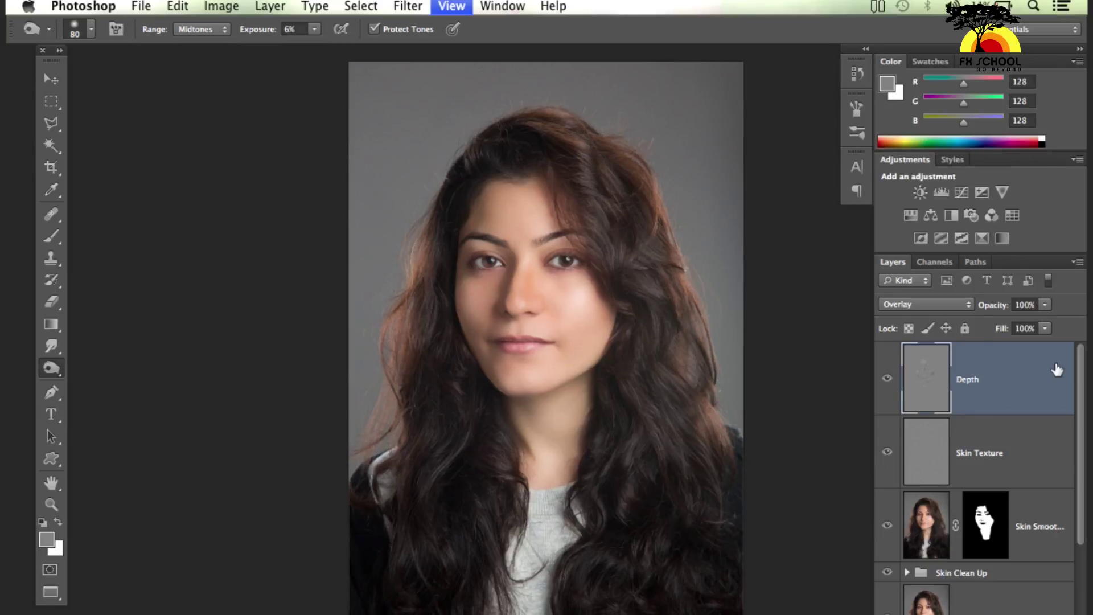
{"action": "key", "text": "ctrl+plus"}
{"action": "key", "text": "ctrl+plus"}
{"action": "key", "text": "ctrl+plus"}
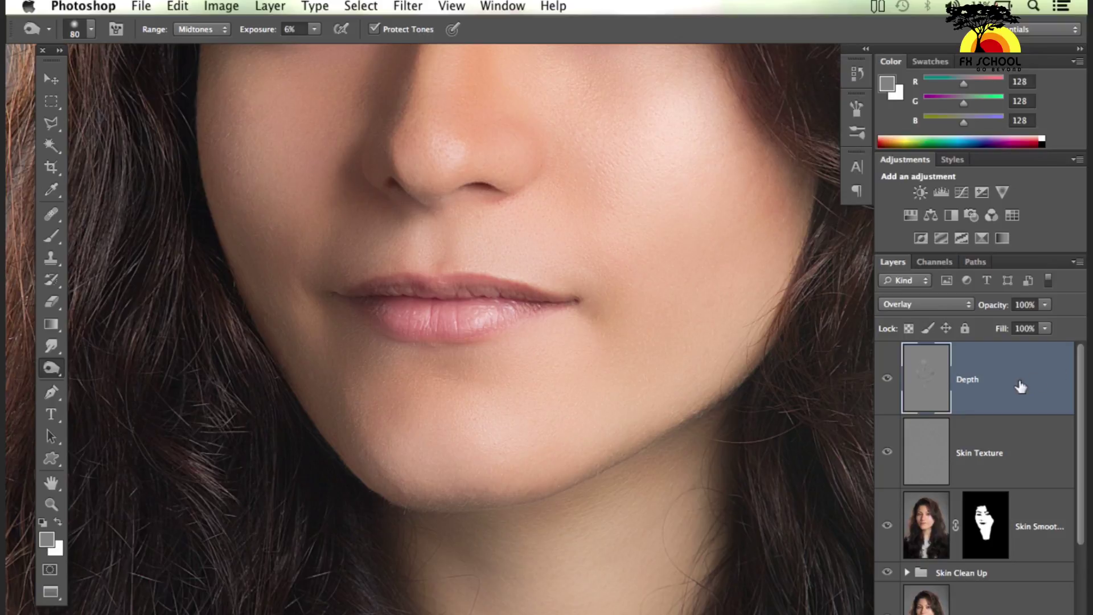
{"action": "left_click_drag", "start_coordinate": [672, 205], "coordinate": [691, 324]}
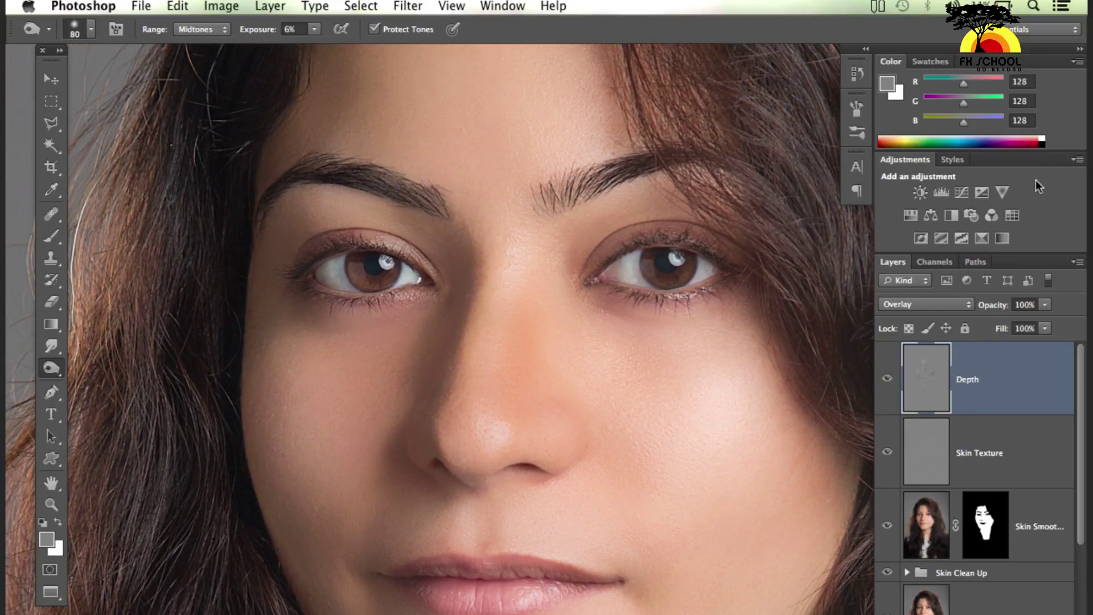
{"action": "key", "text": "ctrl+plus"}
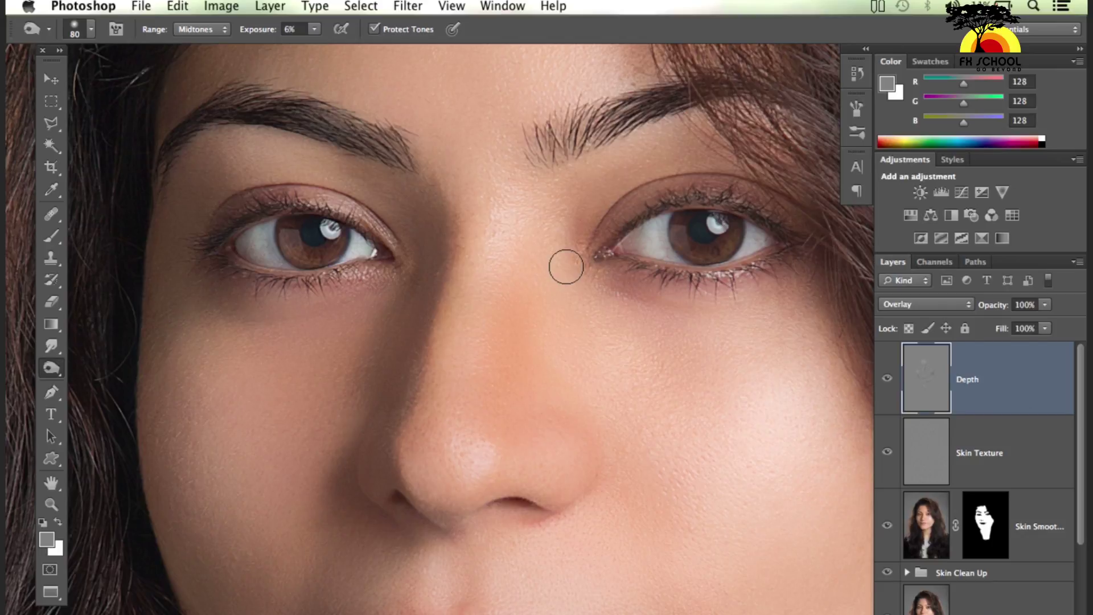
{"action": "left_click_drag", "start_coordinate": [500, 258], "coordinate": [545, 313]}
{"action": "left_click_drag", "start_coordinate": [603, 198], "coordinate": [670, 172]}
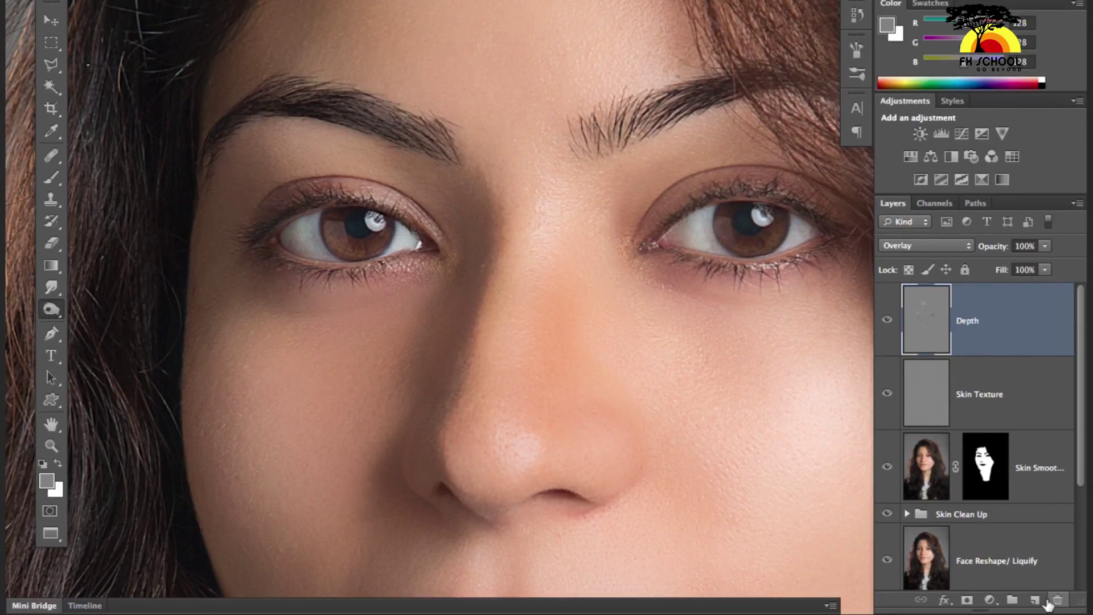
Step: Create a new empty layer named Eyebrows
{"action": "left_click", "coordinate": [1035, 600]}
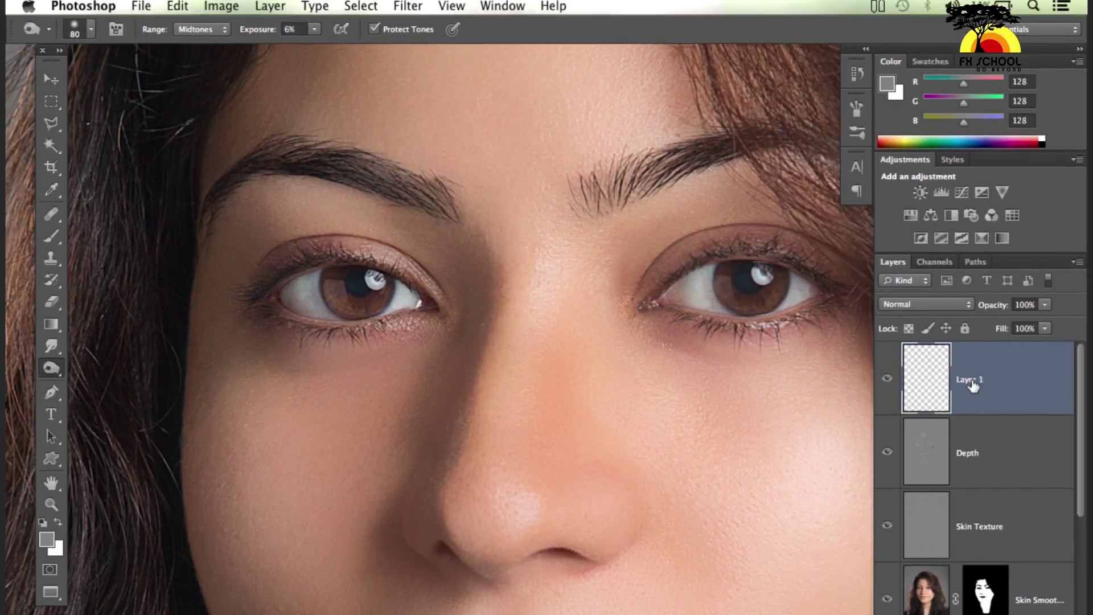
{"action": "double_click", "coordinate": [970, 380]}
{"action": "type", "text": "Eyebrows"}
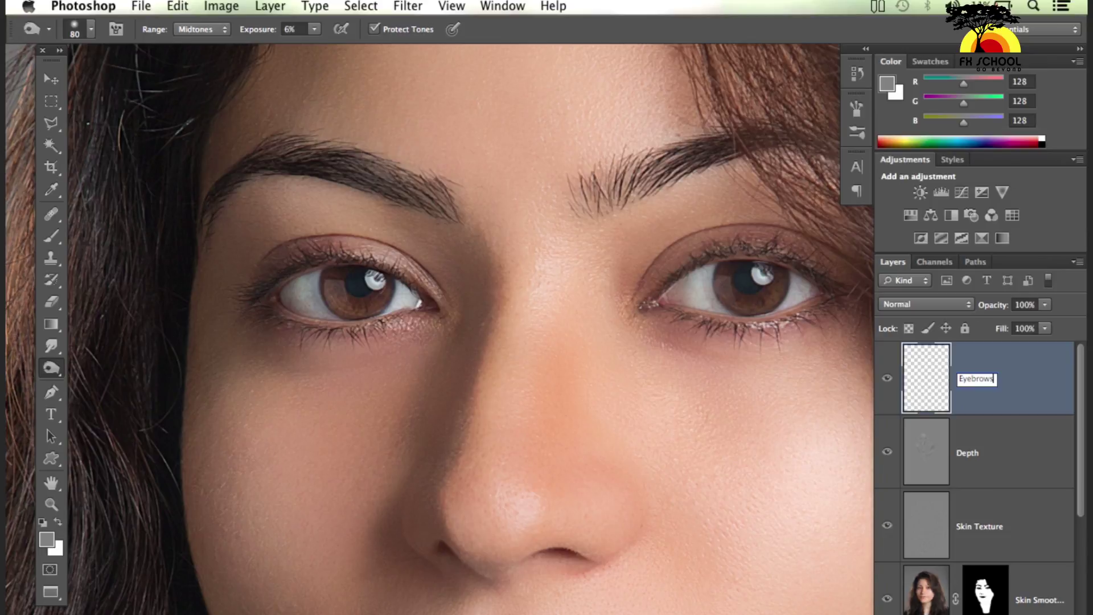
{"action": "key", "text": "Return"}
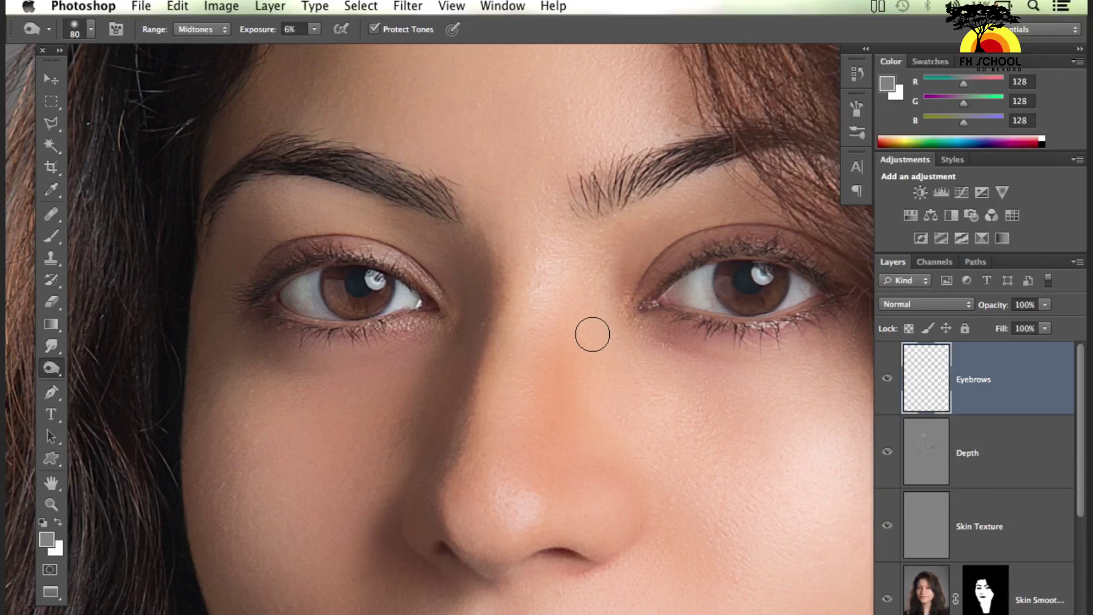
Step: Make the Brush a soft 5 px brush with 0% hardness
{"action": "left_click", "coordinate": [54, 238]}
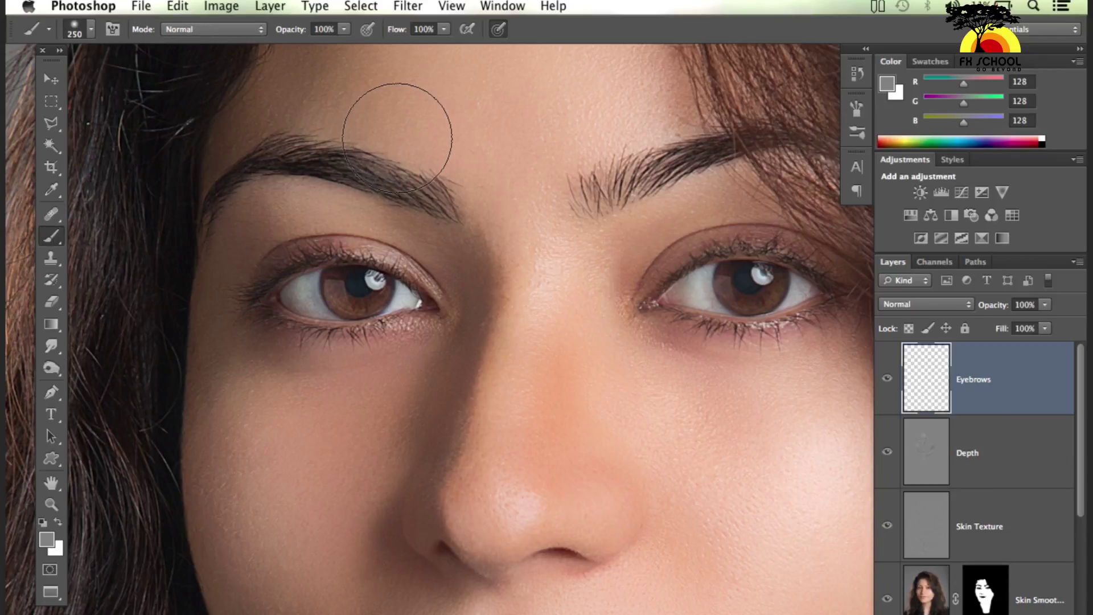
{"action": "left_click_drag", "start_coordinate": [663, 166], "coordinate": [612, 179]}
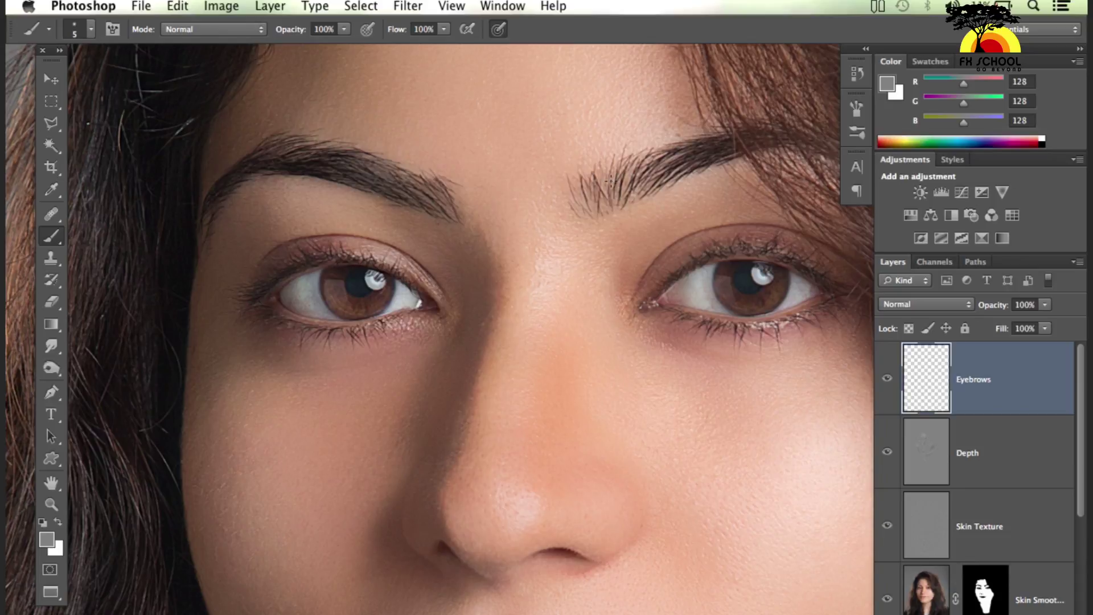
{"action": "right_click", "coordinate": [609, 181]}
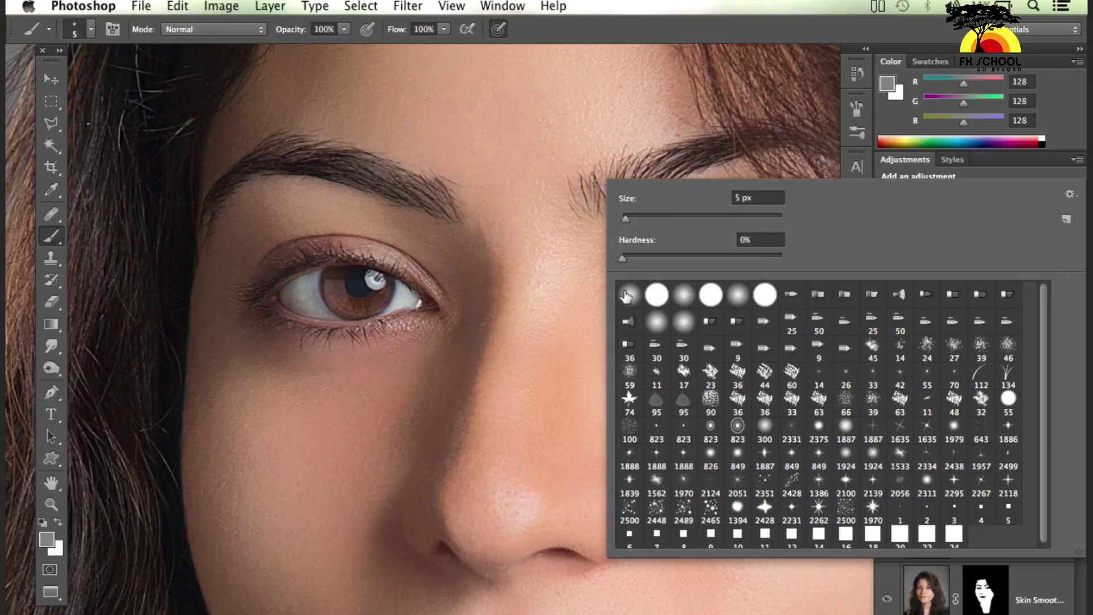
{"action": "left_click", "coordinate": [766, 31]}
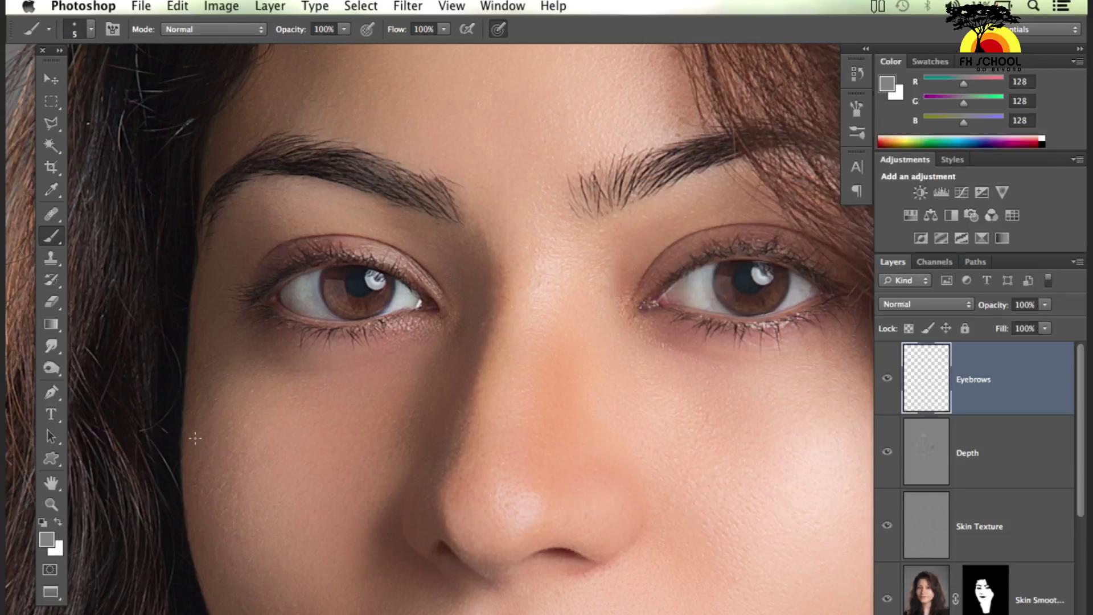
Step: Set the foreground colour to a near-black sampled from the eyebrow
{"action": "left_click", "coordinate": [47, 540]}
{"action": "left_click_drag", "start_coordinate": [653, 248], "coordinate": [610, 320]}
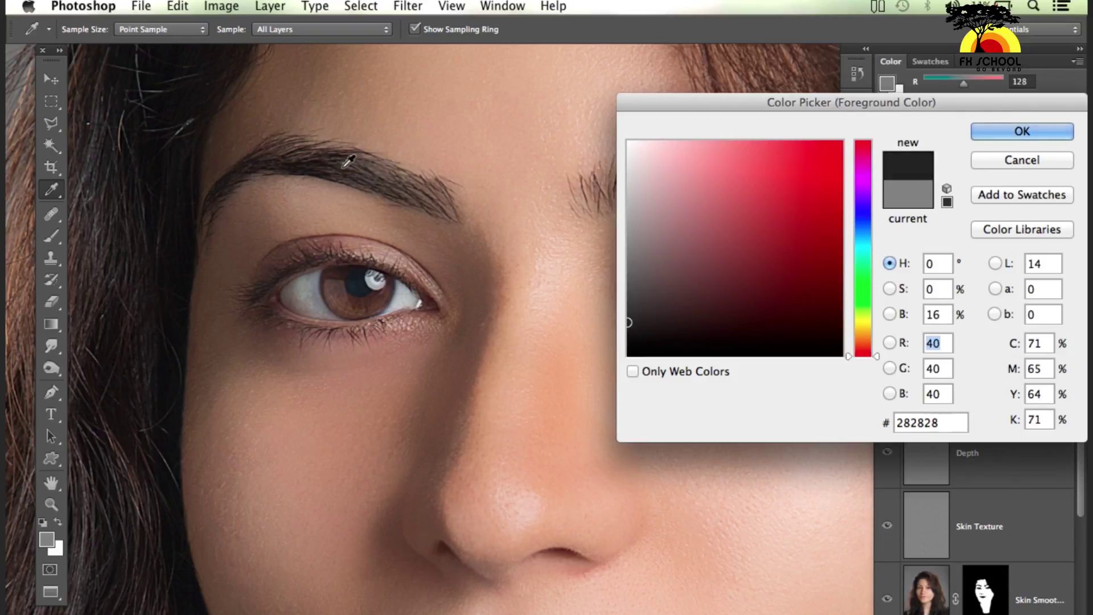
{"action": "left_click", "coordinate": [308, 168]}
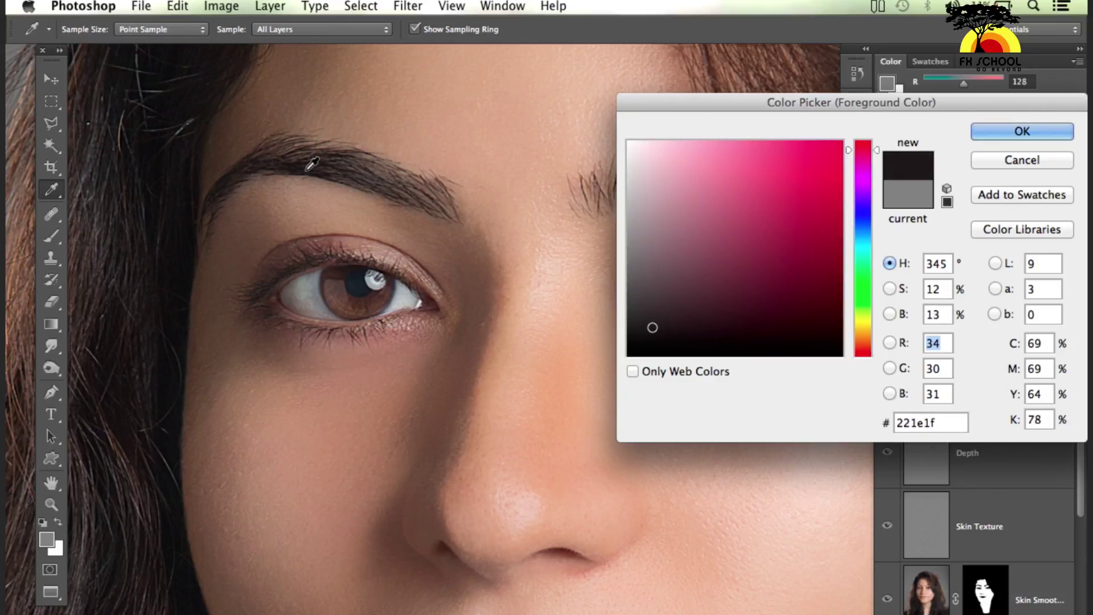
{"action": "left_click_drag", "start_coordinate": [308, 168], "coordinate": [358, 284]}
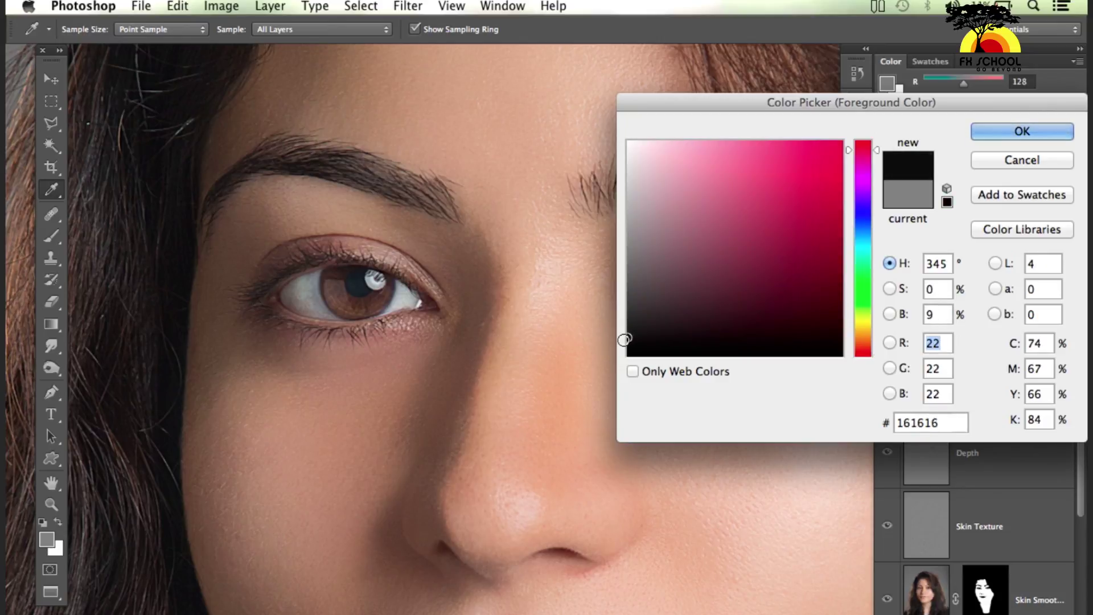
{"action": "left_click", "coordinate": [1007, 132]}
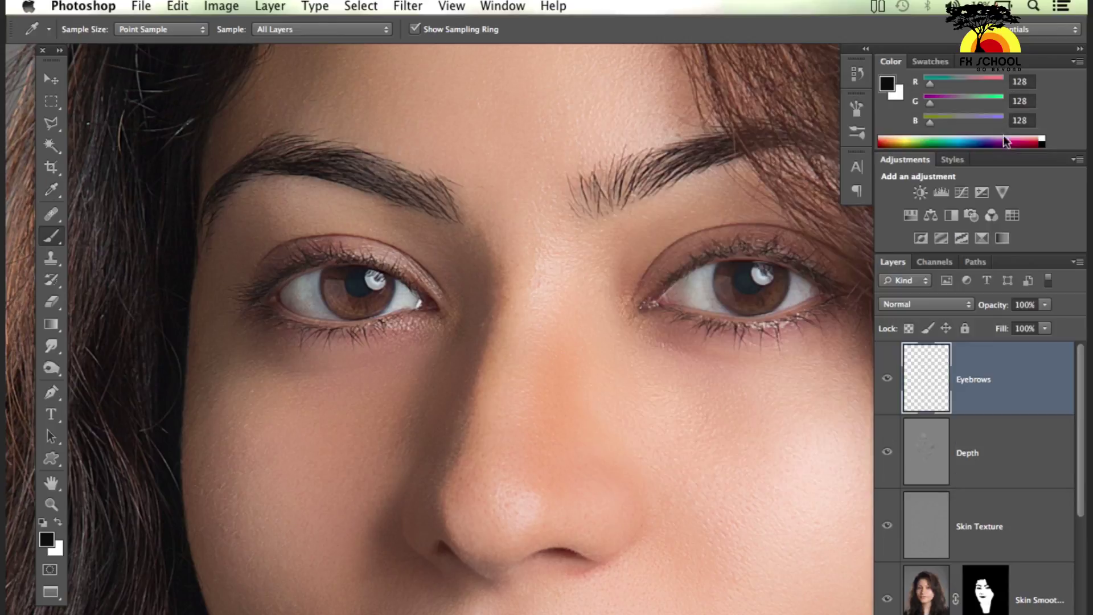
{"action": "key", "text": "b"}
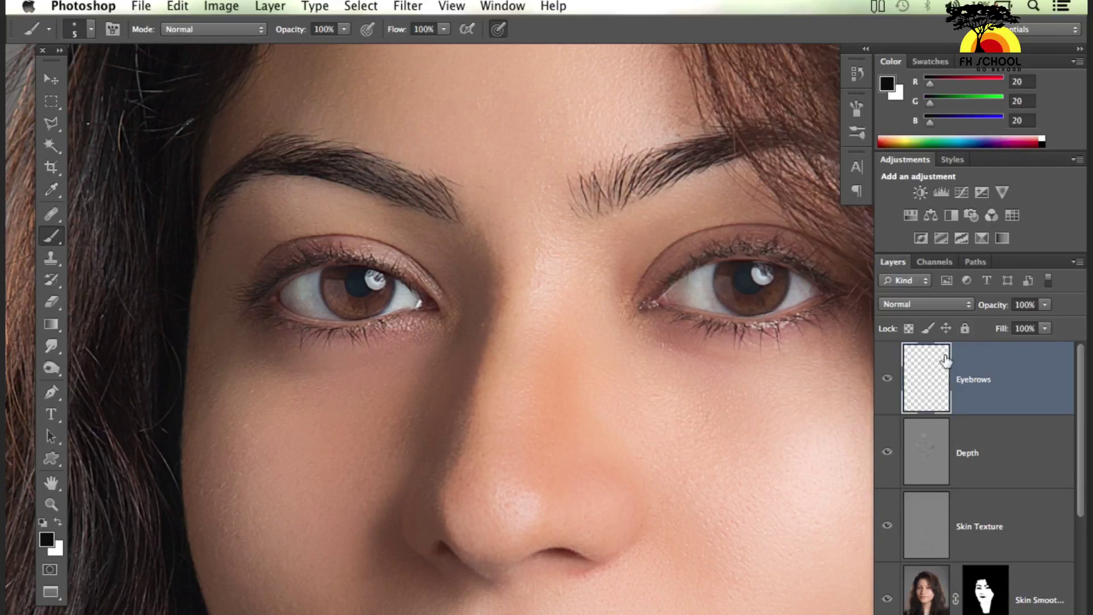
Step: Zoom in on the inner eyebrow, then test and undo hair strokes while making the brush finer
{"action": "key", "text": "ctrl+plus"}
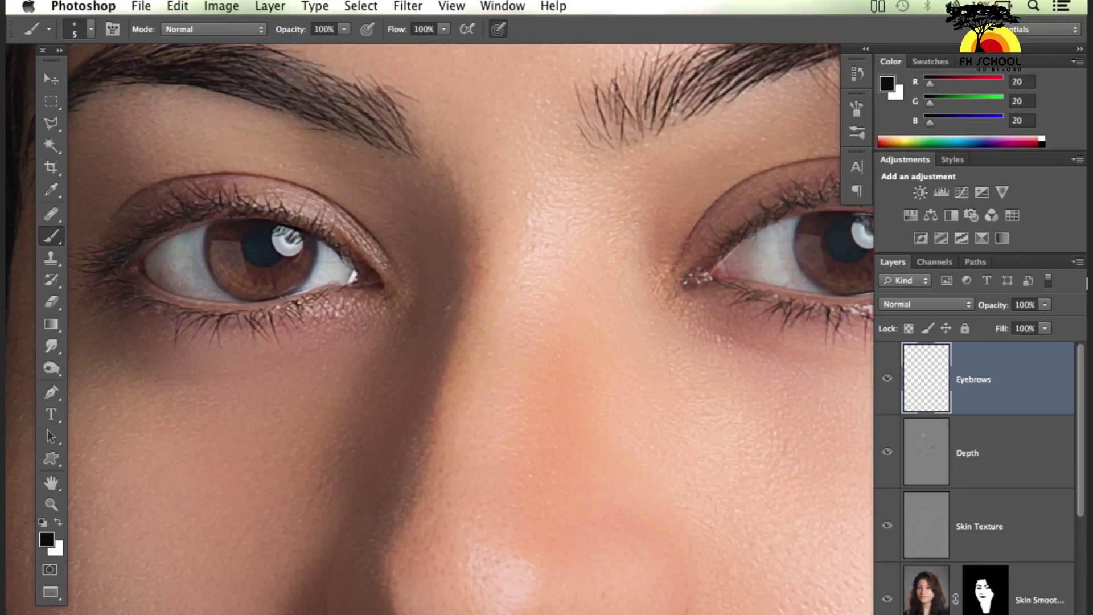
{"action": "key", "text": "ctrl+plus"}
{"action": "mouse_move", "coordinate": [797, 168]}
{"action": "left_mouse_down"}
{"action": "mouse_move", "coordinate": [734, 250]}
{"action": "mouse_move", "coordinate": [631, 302]}
{"action": "left_mouse_up"}
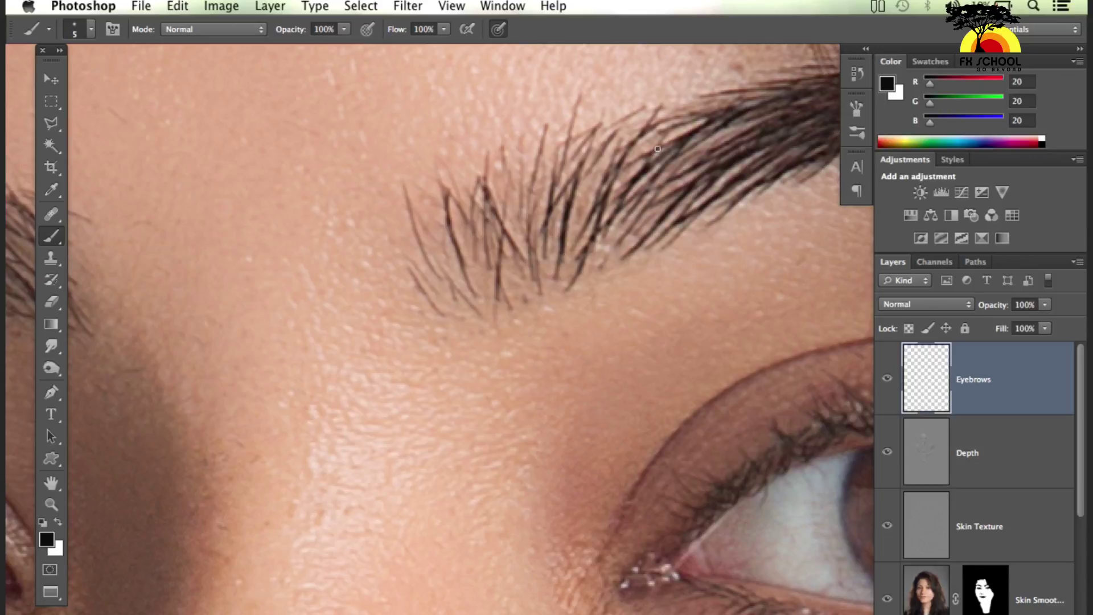
{"action": "left_click_drag", "start_coordinate": [545, 279], "coordinate": [553, 250]}
{"action": "key", "text": "ctrl+z"}
{"action": "key", "text": "bracketleft"}
{"action": "key", "text": "bracketleft"}
{"action": "left_click_drag", "start_coordinate": [548, 281], "coordinate": [554, 255]}
{"action": "key", "text": "ctrl+z"}
Step: Zoom back out and begin changing the foreground colour to dark grey #1a1a1a
{"action": "key", "text": "ctrl+minus"}
{"action": "key", "text": "ctrl+minus"}
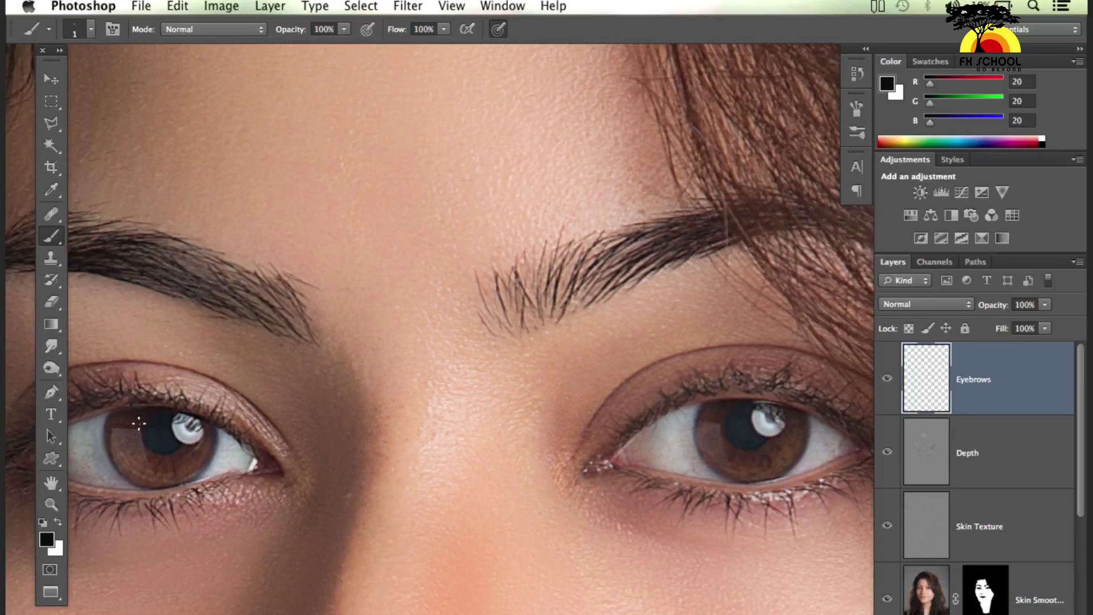
{"action": "left_click", "coordinate": [47, 538]}
{"action": "left_click_drag", "start_coordinate": [629, 339], "coordinate": [629, 334]}
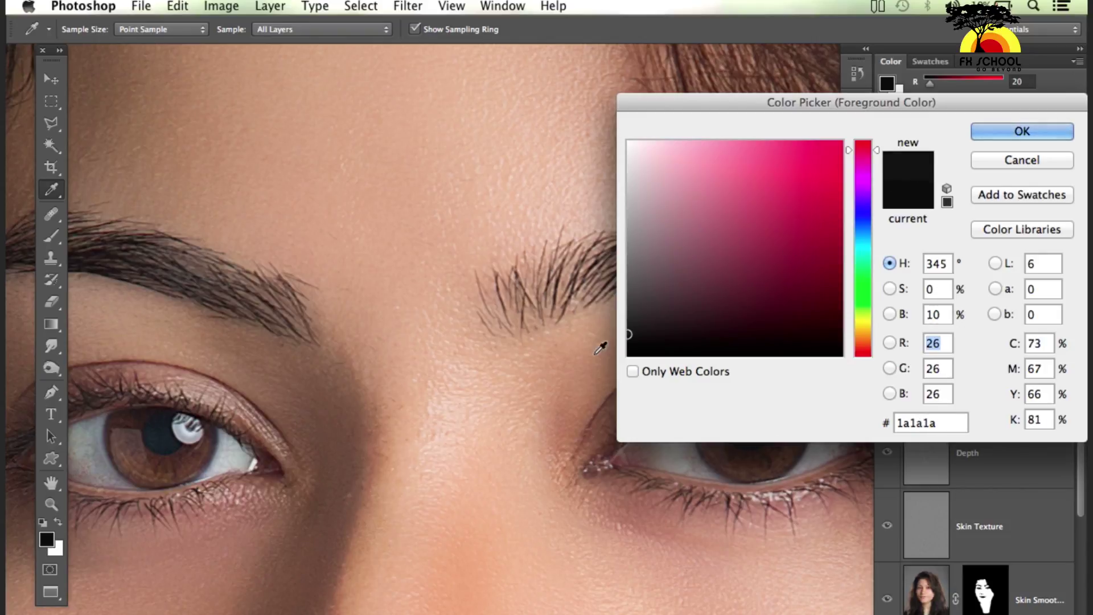
Step: Set the foreground colour to #191818 and paint fine hair strokes along the right eyebrow
{"action": "left_click", "coordinate": [635, 335]}
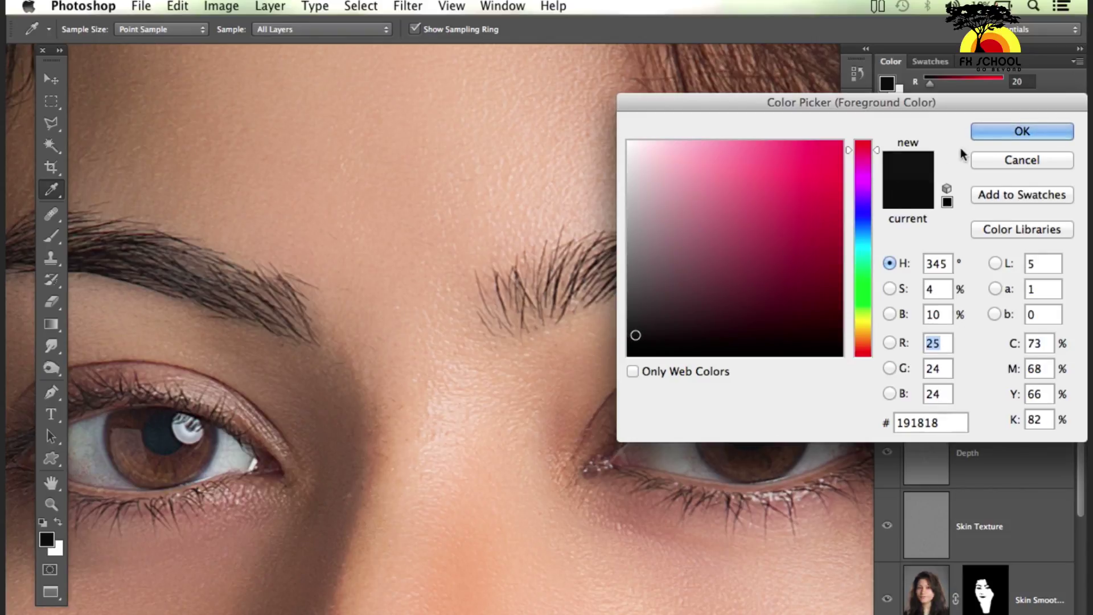
{"action": "left_click", "coordinate": [1022, 131]}
{"action": "left_click_drag", "start_coordinate": [577, 300], "coordinate": [640, 224]}
{"action": "mouse_move", "coordinate": [576, 303]}
{"action": "left_mouse_down"}
{"action": "mouse_move", "coordinate": [631, 242]}
{"action": "mouse_move", "coordinate": [633, 257]}
{"action": "left_mouse_up"}
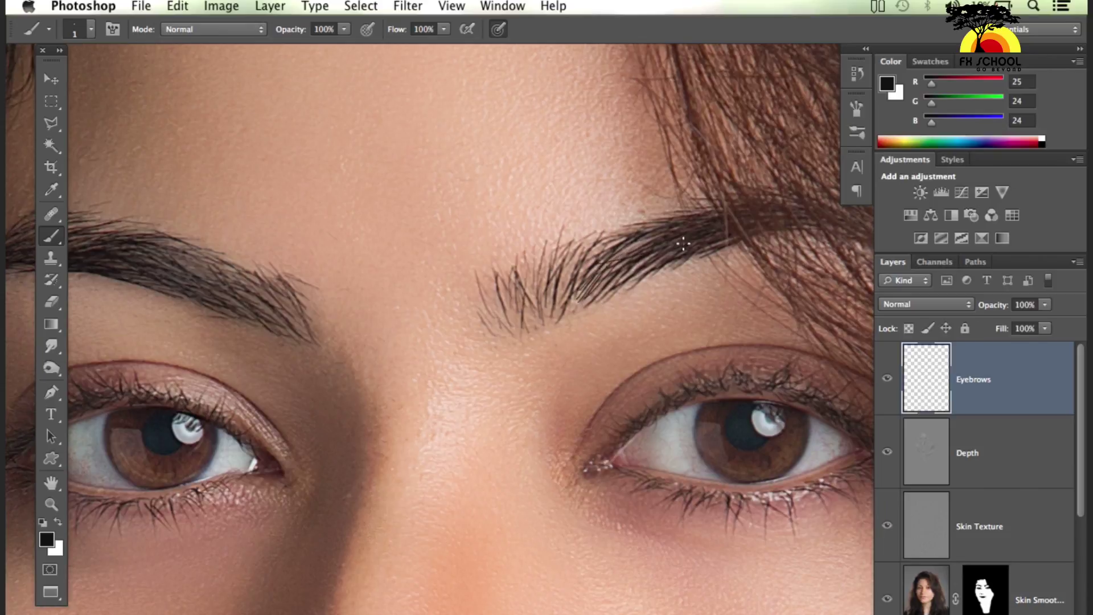
{"action": "mouse_move", "coordinate": [563, 303]}
{"action": "left_mouse_down"}
{"action": "mouse_move", "coordinate": [578, 261]}
{"action": "mouse_move", "coordinate": [601, 239]}
{"action": "left_mouse_up"}
{"action": "left_click_drag", "start_coordinate": [530, 320], "coordinate": [544, 269]}
{"action": "left_click_drag", "start_coordinate": [559, 307], "coordinate": [587, 227]}
{"action": "left_click_drag", "start_coordinate": [547, 305], "coordinate": [587, 235]}
{"action": "mouse_move", "coordinate": [564, 293]}
{"action": "left_mouse_down"}
{"action": "mouse_move", "coordinate": [607, 238]}
{"action": "mouse_move", "coordinate": [634, 241]}
{"action": "left_mouse_up"}
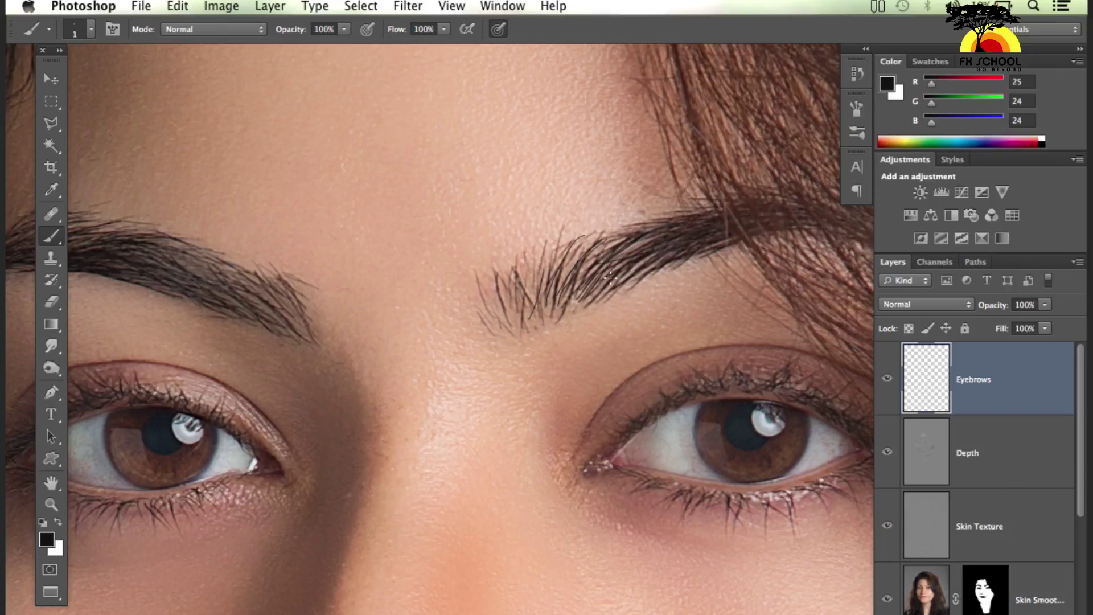
Step: Pan to the other eyebrow and paint hair strokes along its tail
{"action": "scroll", "coordinate": [427, 336], "scroll_direction": "left", "scroll_amount": 5}
{"action": "left_click_drag", "start_coordinate": [444, 221], "coordinate": [544, 290]}
{"action": "left_click_drag", "start_coordinate": [500, 239], "coordinate": [559, 302]}
{"action": "left_click_drag", "start_coordinate": [552, 264], "coordinate": [569, 306]}
{"action": "left_click_drag", "start_coordinate": [541, 268], "coordinate": [552, 288]}
{"action": "mouse_move", "coordinate": [501, 246]}
{"action": "left_mouse_down"}
{"action": "mouse_move", "coordinate": [557, 296]}
{"action": "mouse_move", "coordinate": [528, 291]}
{"action": "left_mouse_up"}
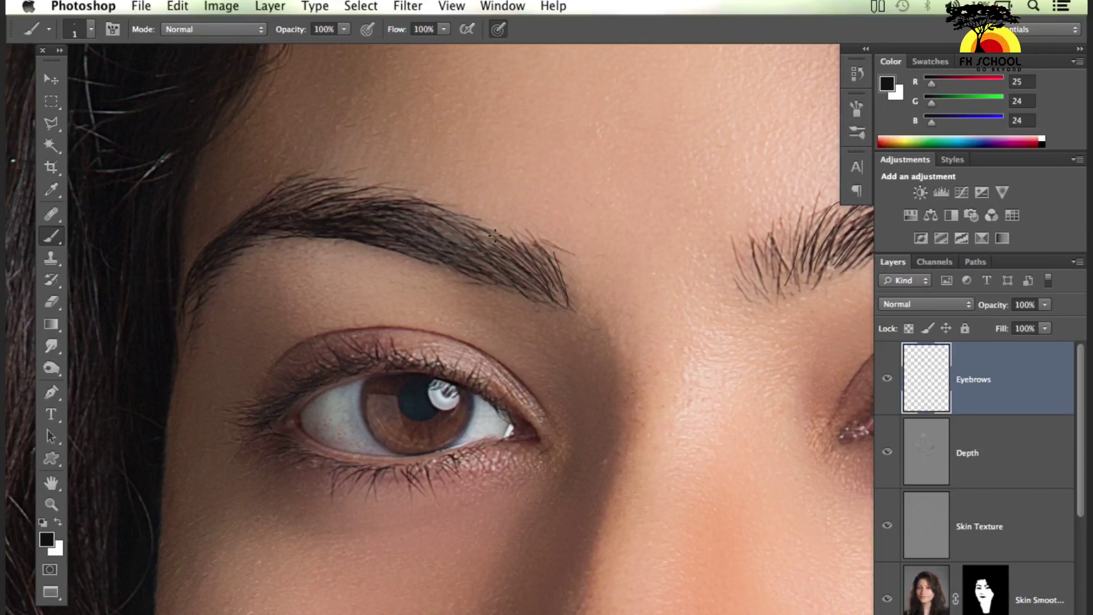
Step: Give the brush Shape Dynamics with Size Jitter 37%, controlled by Fade over 25 steps
{"action": "left_click", "coordinate": [113, 31]}
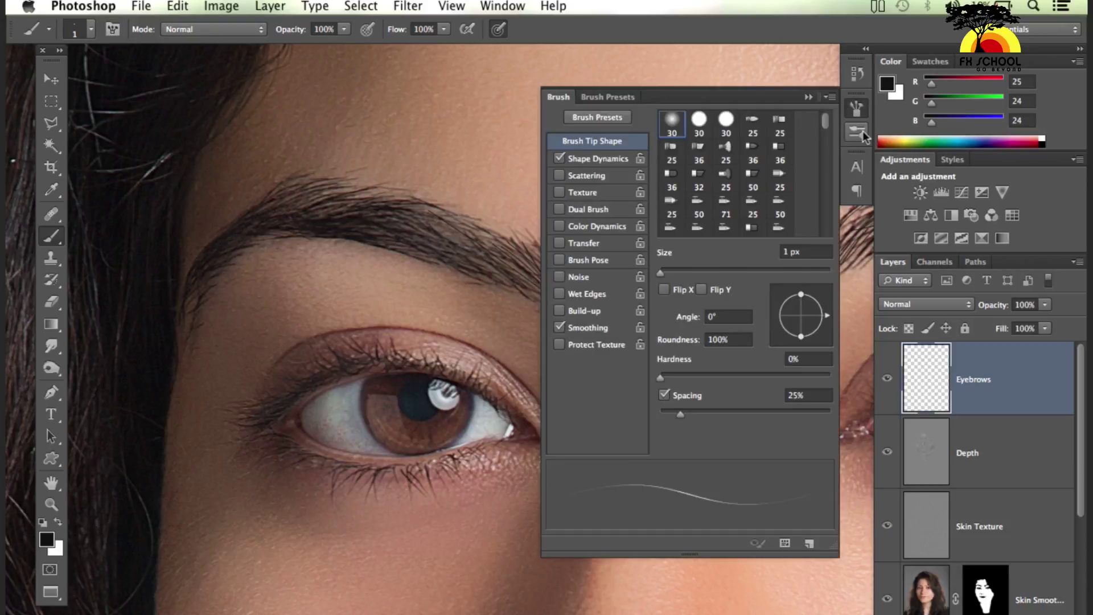
{"action": "left_click_drag", "start_coordinate": [469, 208], "coordinate": [329, 190]}
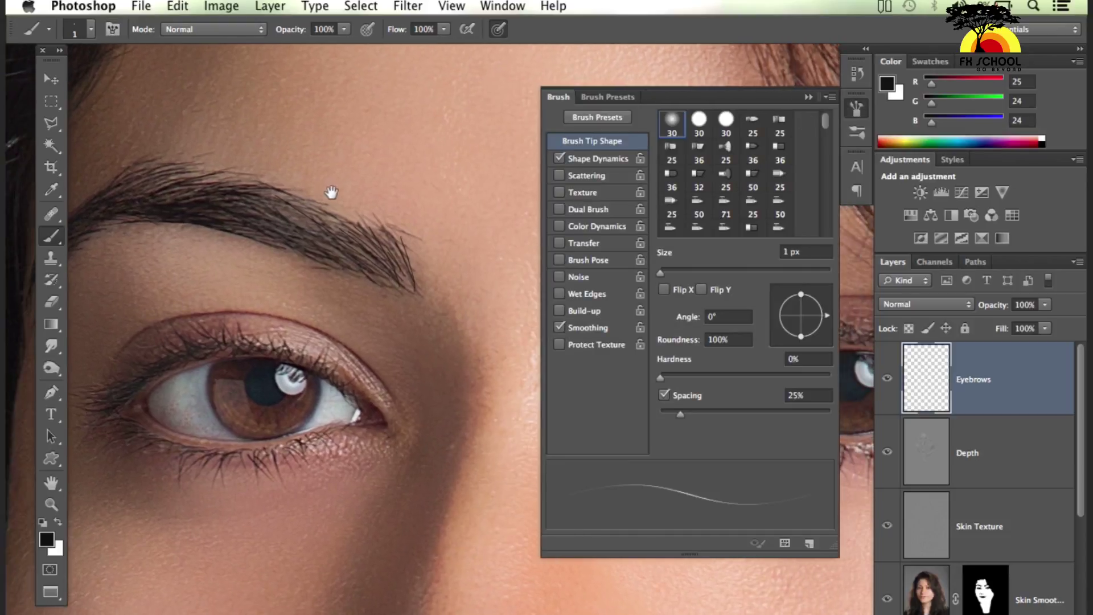
{"action": "left_click", "coordinate": [598, 159]}
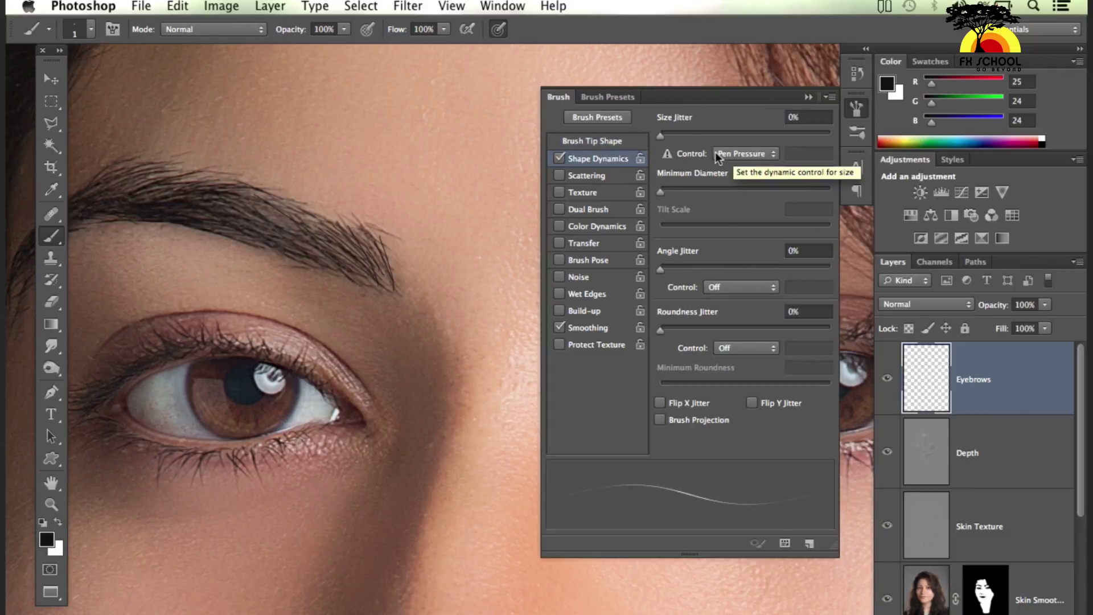
{"action": "left_click_drag", "start_coordinate": [662, 136], "coordinate": [682, 135]}
{"action": "left_click", "coordinate": [742, 154]}
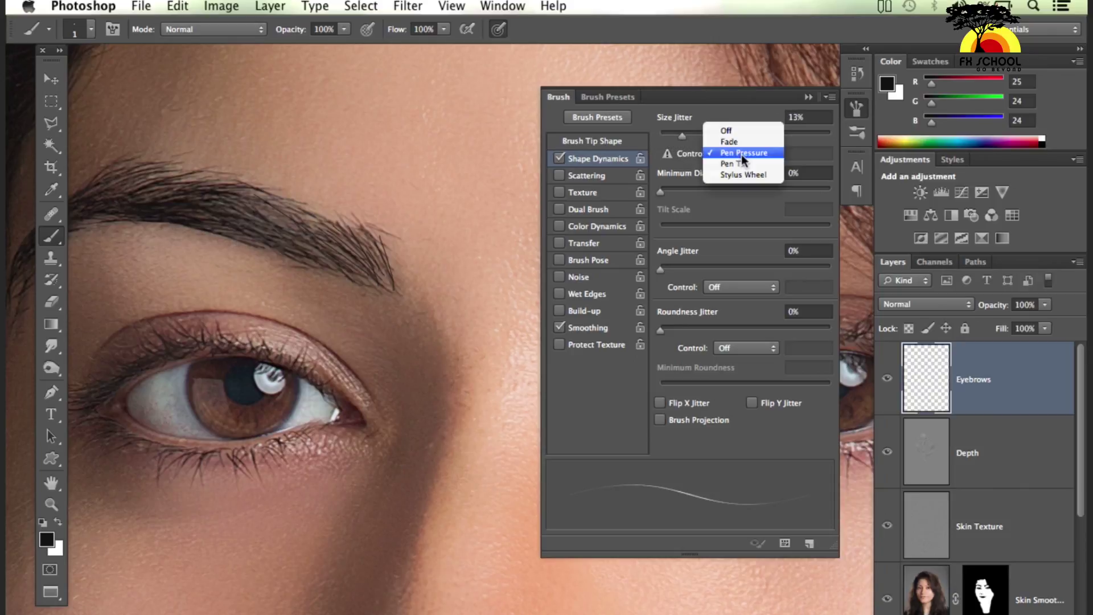
{"action": "left_click", "coordinate": [743, 141]}
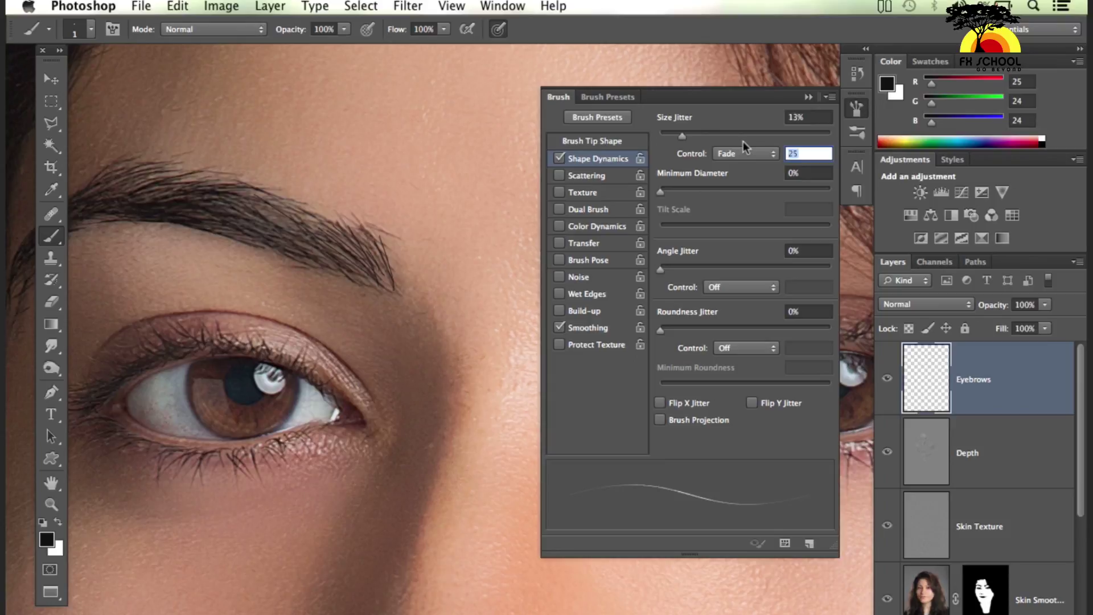
{"action": "mouse_move", "coordinate": [683, 136]}
{"action": "left_mouse_down"}
{"action": "mouse_move", "coordinate": [736, 136]}
{"action": "mouse_move", "coordinate": [692, 135]}
{"action": "left_mouse_up"}
{"action": "left_click_drag", "start_coordinate": [691, 135], "coordinate": [644, 139]}
{"action": "left_click_drag", "start_coordinate": [673, 137], "coordinate": [722, 138]}
Step: Paint tapered hair strokes along both eyebrows, then toggle the Eyebrows layer off and on to compare
{"action": "left_click", "coordinate": [855, 110]}
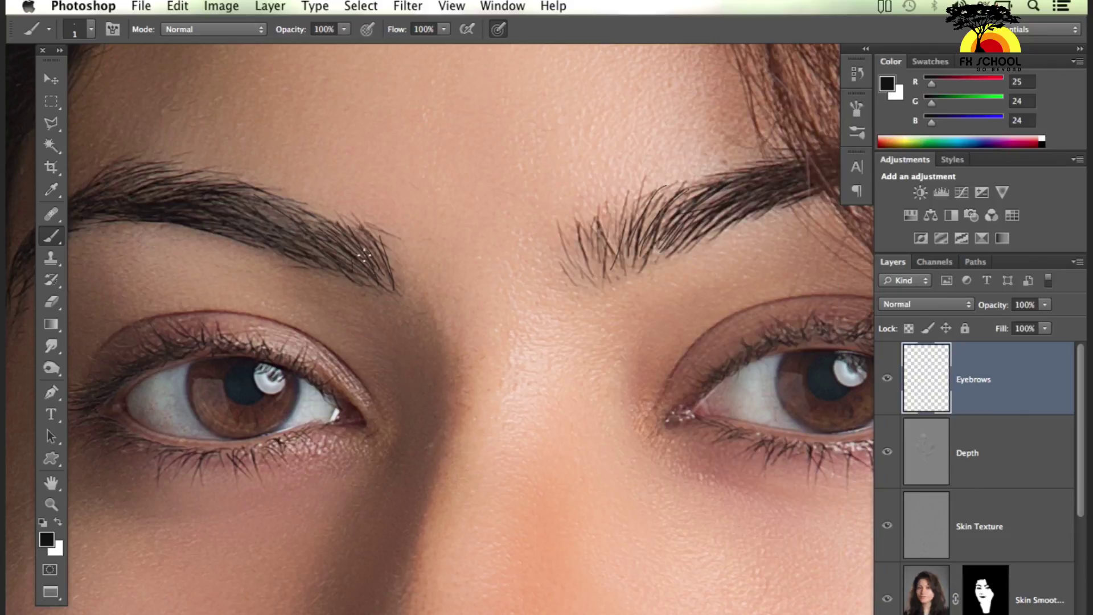
{"action": "left_click_drag", "start_coordinate": [326, 235], "coordinate": [292, 212]}
{"action": "left_click_drag", "start_coordinate": [314, 252], "coordinate": [304, 244]}
{"action": "mouse_move", "coordinate": [606, 270]}
{"action": "left_mouse_down"}
{"action": "mouse_move", "coordinate": [613, 221]}
{"action": "mouse_move", "coordinate": [646, 228]}
{"action": "mouse_move", "coordinate": [657, 194]}
{"action": "left_mouse_up"}
{"action": "left_click_drag", "start_coordinate": [611, 244], "coordinate": [642, 201]}
{"action": "mouse_move", "coordinate": [633, 259]}
{"action": "left_mouse_down"}
{"action": "mouse_move", "coordinate": [684, 236]}
{"action": "mouse_move", "coordinate": [666, 228]}
{"action": "mouse_move", "coordinate": [690, 206]}
{"action": "mouse_move", "coordinate": [685, 198]}
{"action": "left_mouse_up"}
{"action": "left_click", "coordinate": [888, 395]}
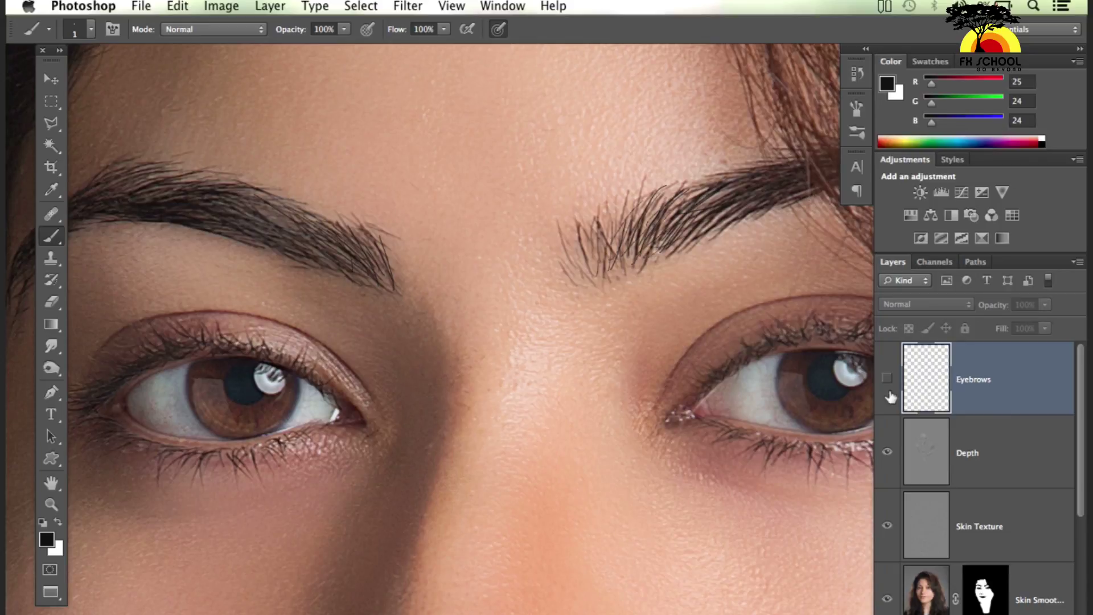
{"action": "left_click", "coordinate": [886, 395]}
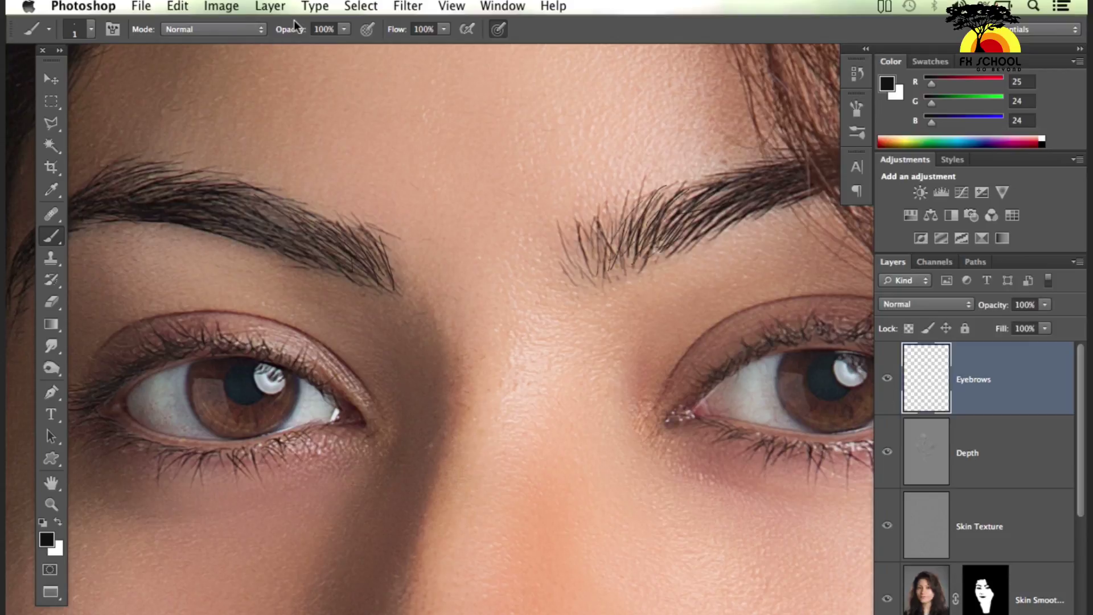
Step: Preview a Gaussian Blur with a 0.6-pixel radius on the eyebrow hairs
{"action": "left_click", "coordinate": [419, 8]}
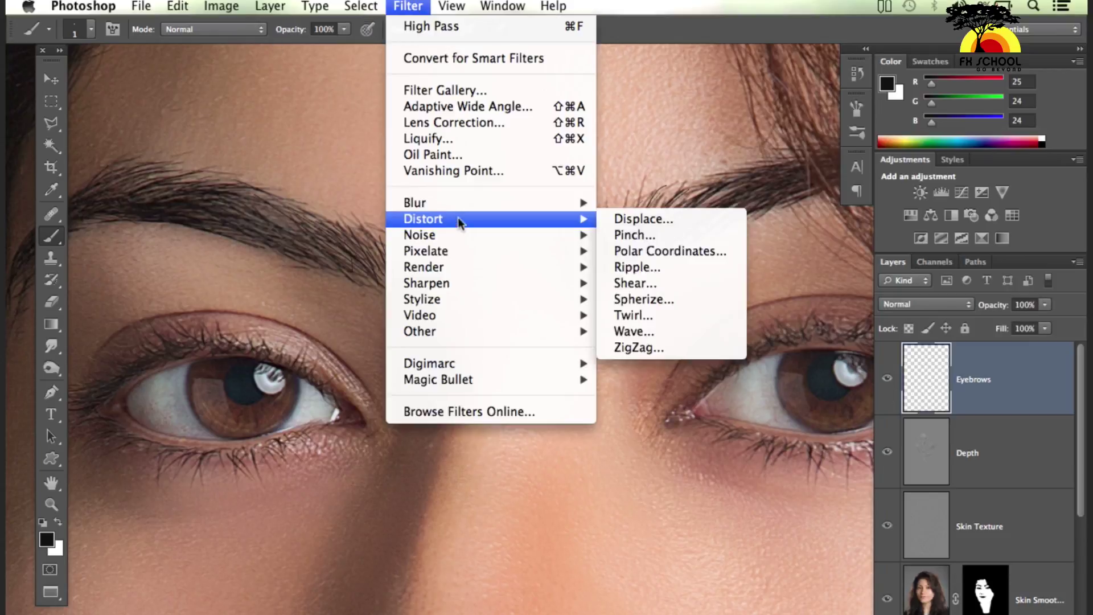
{"action": "mouse_move", "coordinate": [491, 202]}
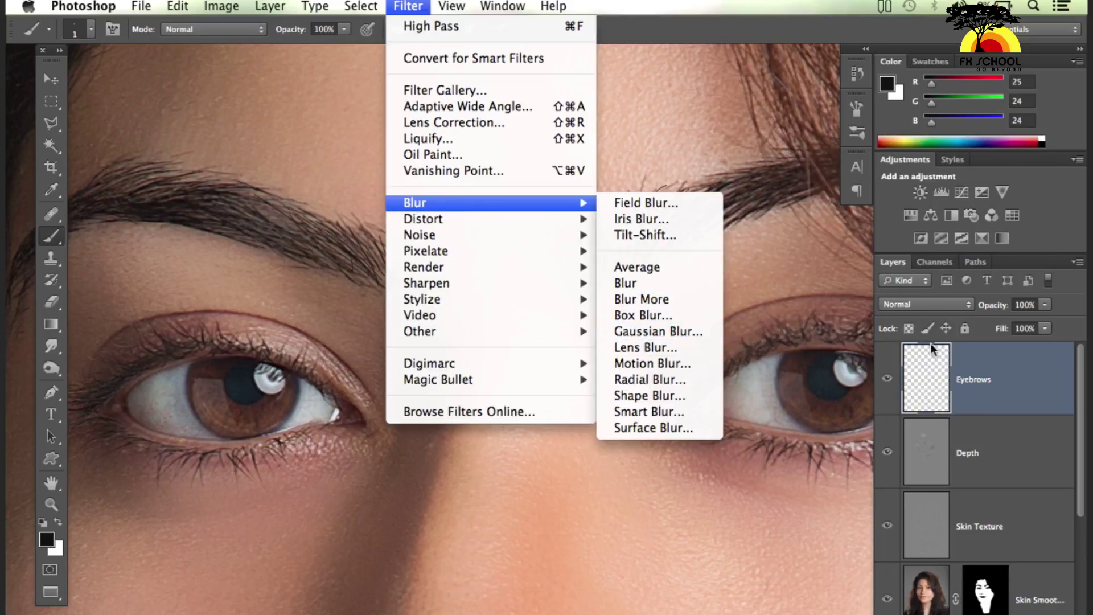
{"action": "left_click", "coordinate": [935, 360]}
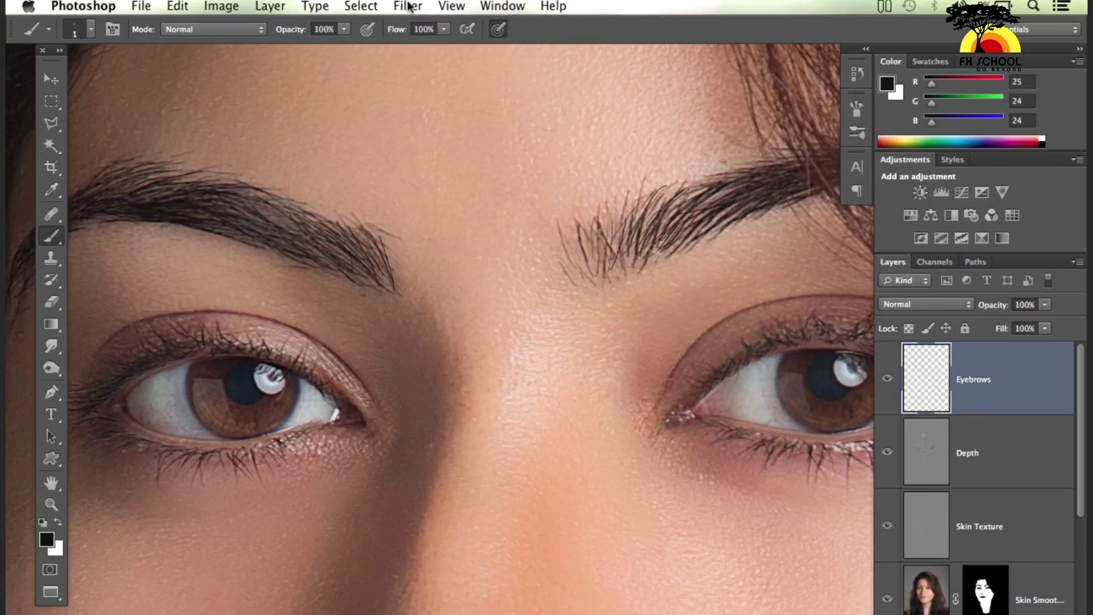
{"action": "left_click", "coordinate": [408, 6]}
{"action": "mouse_move", "coordinate": [459, 205]}
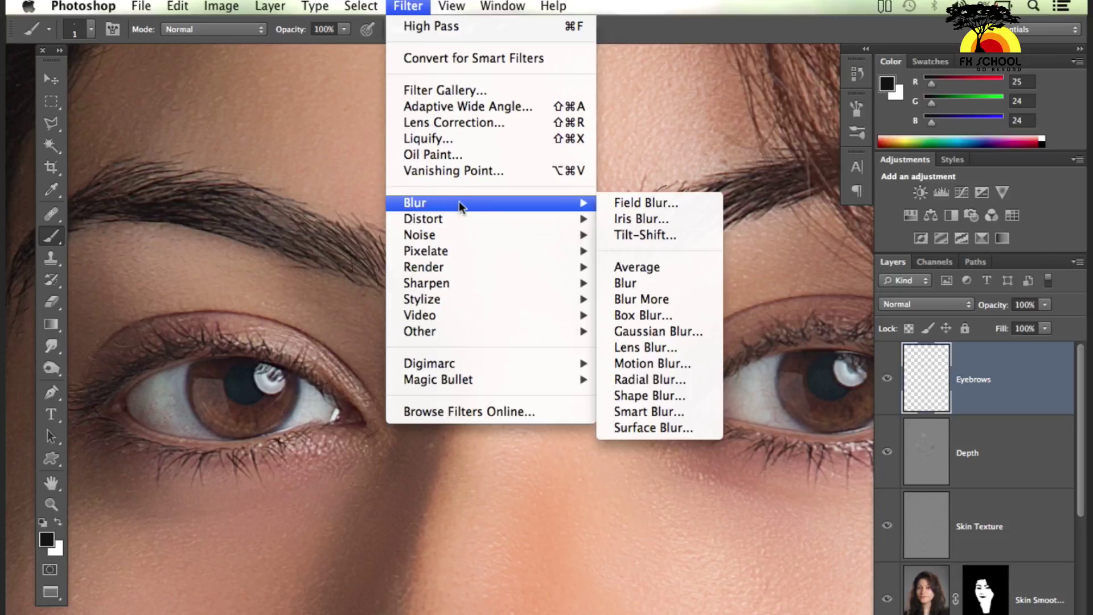
{"action": "left_click", "coordinate": [657, 336]}
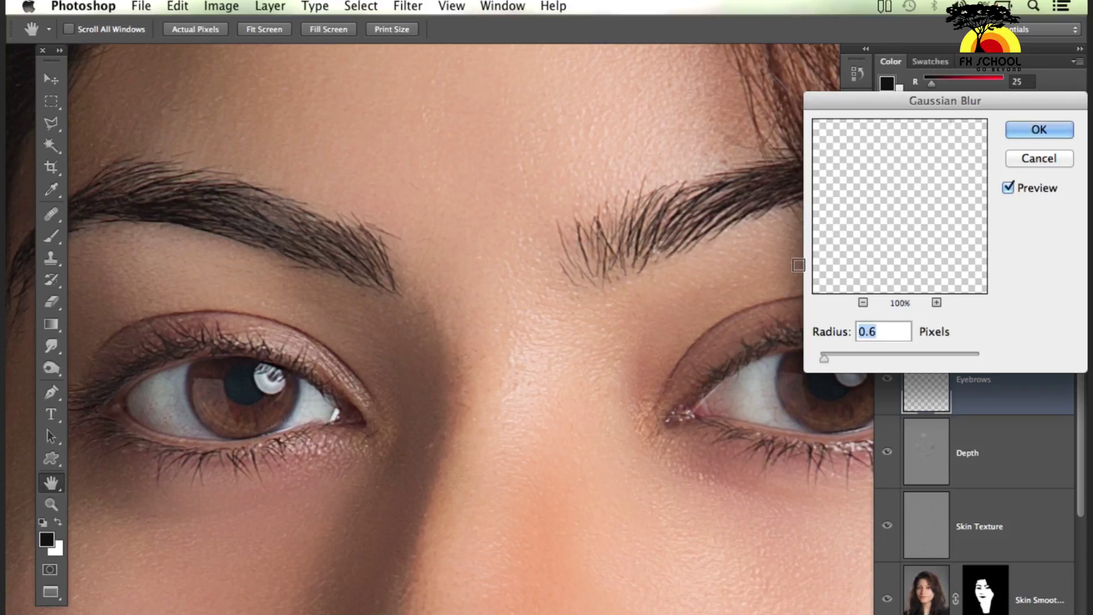
{"action": "left_click", "coordinate": [792, 194]}
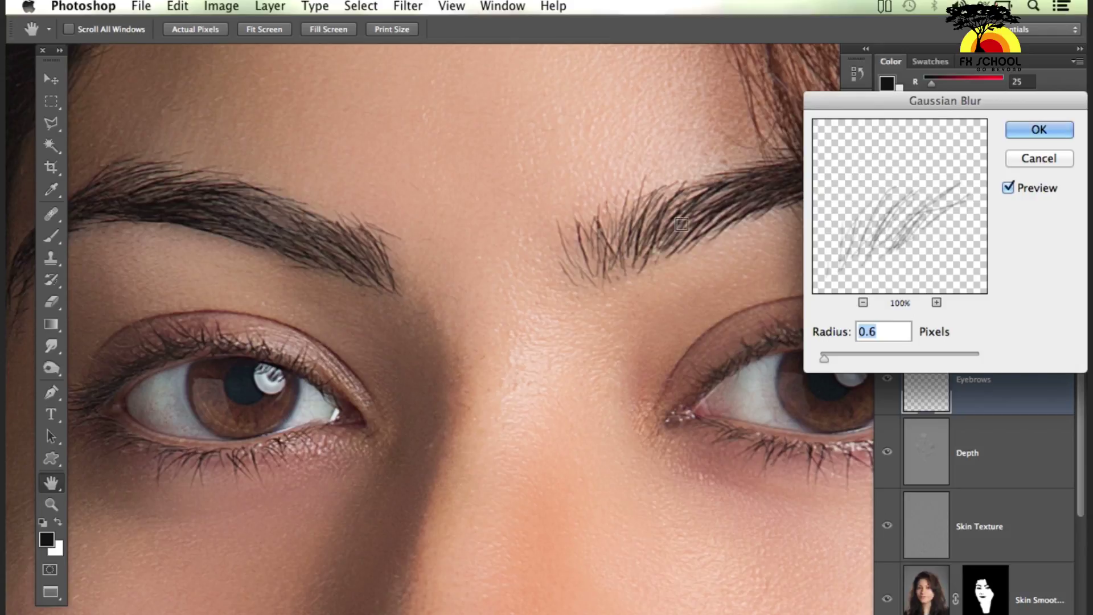
Step: Apply the blur, zoom out to the whole face, and set the Eyebrows layer opacity to 72%
{"action": "left_click", "coordinate": [1012, 137]}
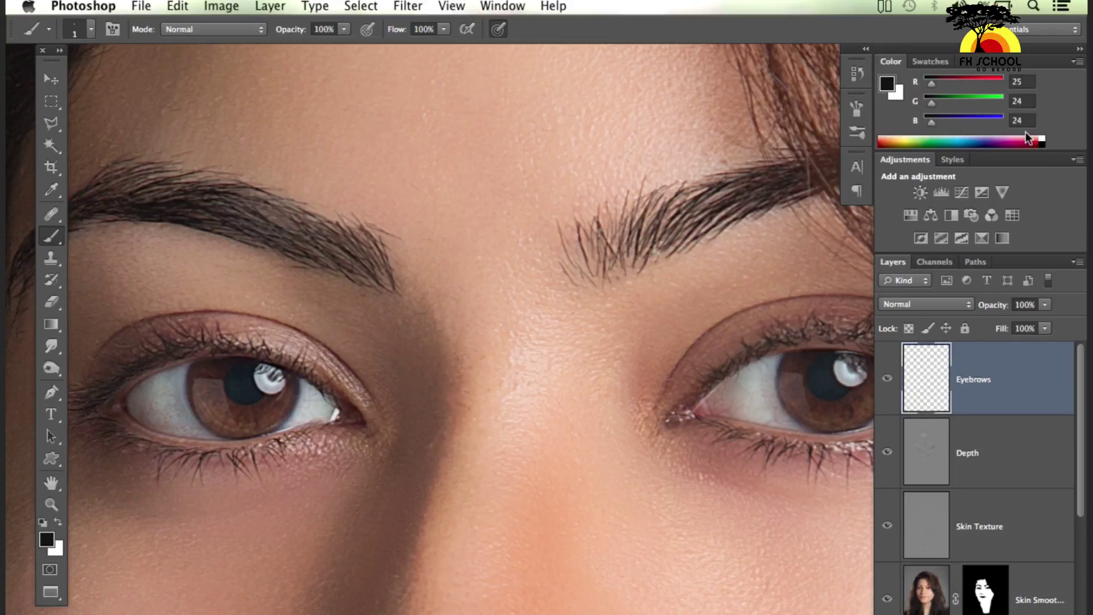
{"action": "key", "text": "ctrl+minus"}
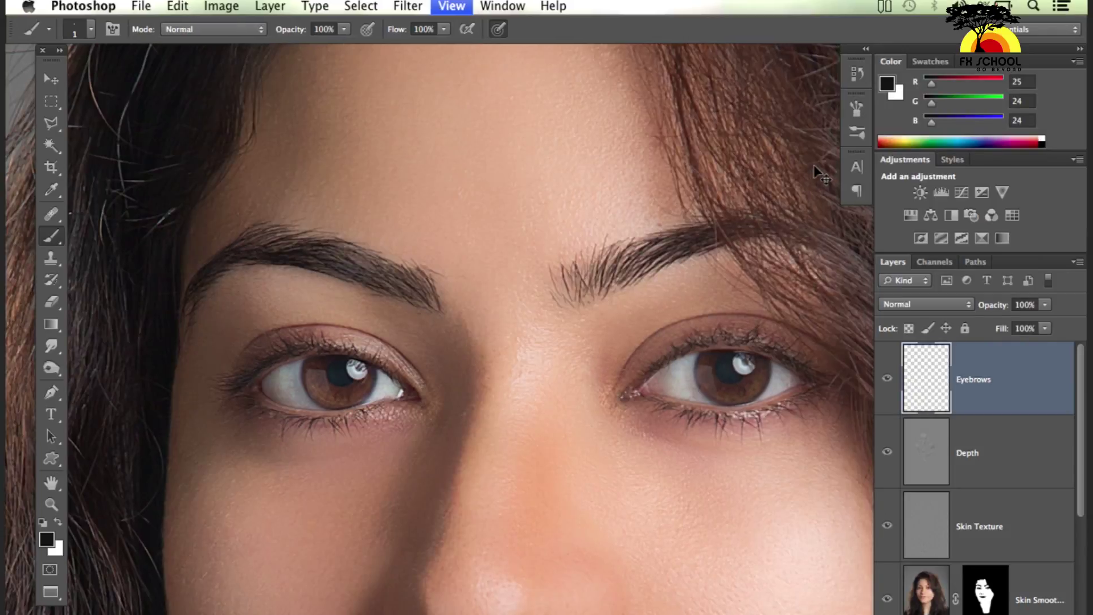
{"action": "key", "text": "ctrl+minus"}
{"action": "key", "text": "ctrl+minus"}
{"action": "key", "text": "v"}
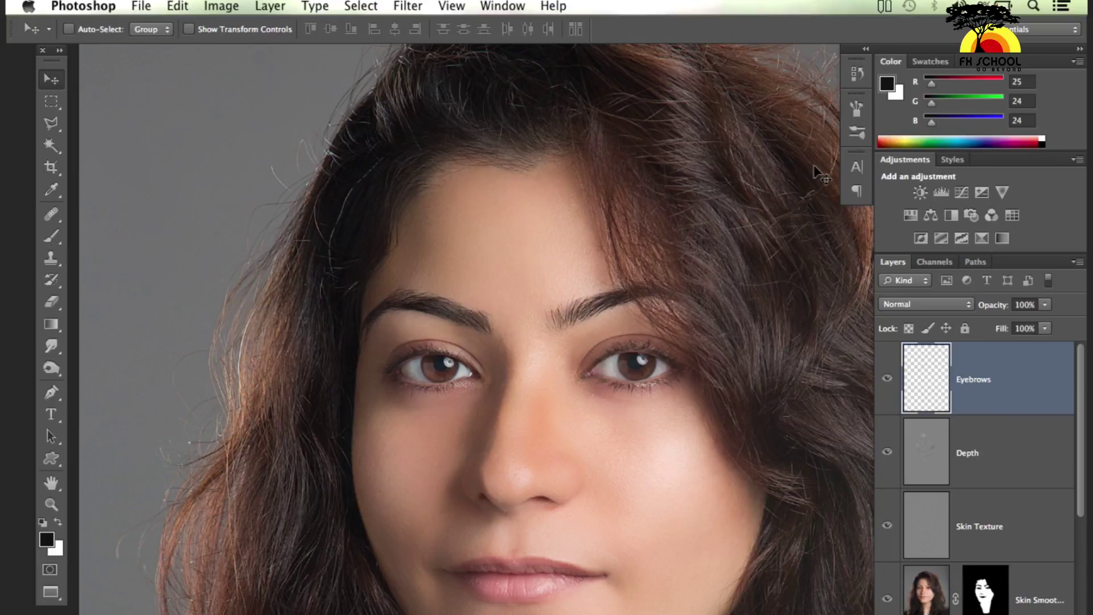
{"action": "left_click", "coordinate": [1046, 305]}
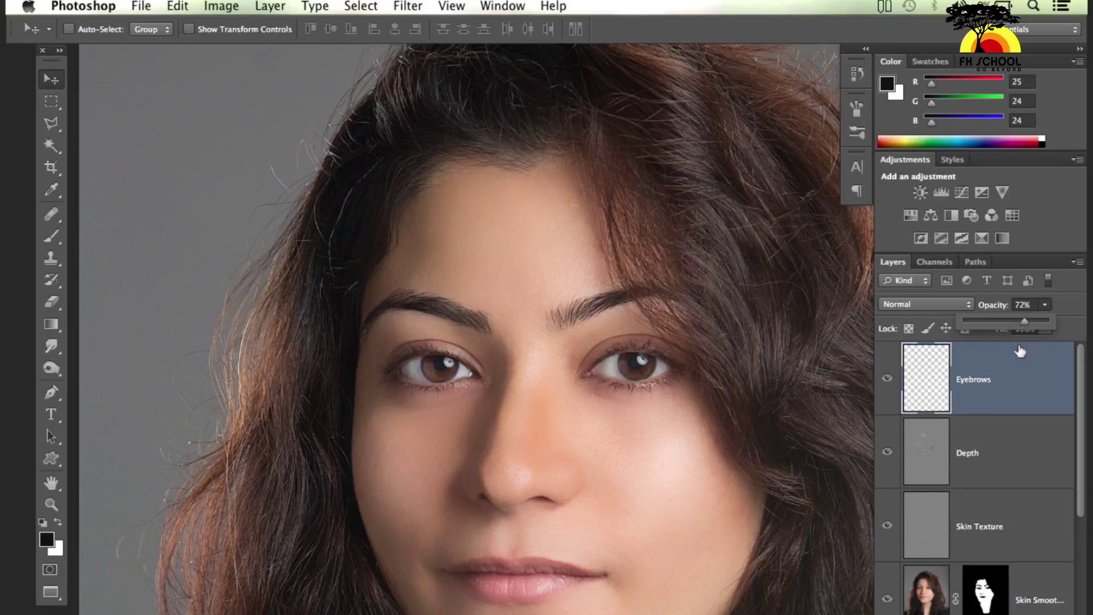
{"action": "left_click", "coordinate": [991, 396]}
Step: Switch to the Eraser, shrink it to 70 pixels, then return to the Move tool
{"action": "key", "text": "e"}
{"action": "key", "text": "bracketleft"}
{"action": "key", "text": "bracketleft"}
{"action": "key", "text": "bracketleft"}
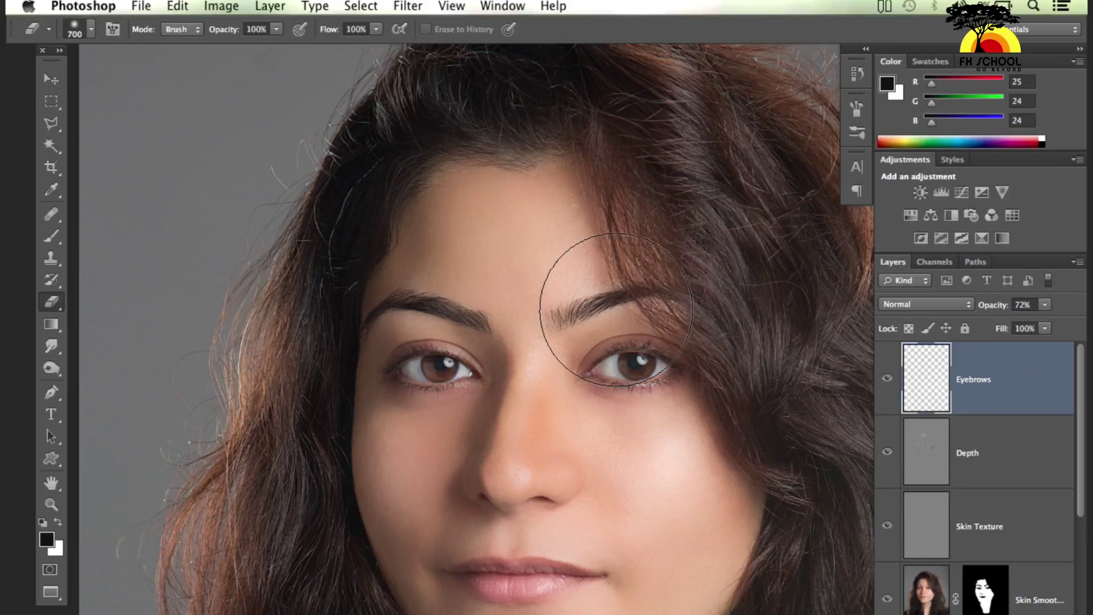
{"action": "key", "text": "bracketleft"}
{"action": "key", "text": "bracketleft"}
{"action": "key", "text": "bracketleft"}
{"action": "key", "text": "bracketleft"}
{"action": "key", "text": "bracketleft"}
{"action": "key", "text": "bracketleft"}
{"action": "key", "text": "bracketleft"}
{"action": "key", "text": "bracketleft"}
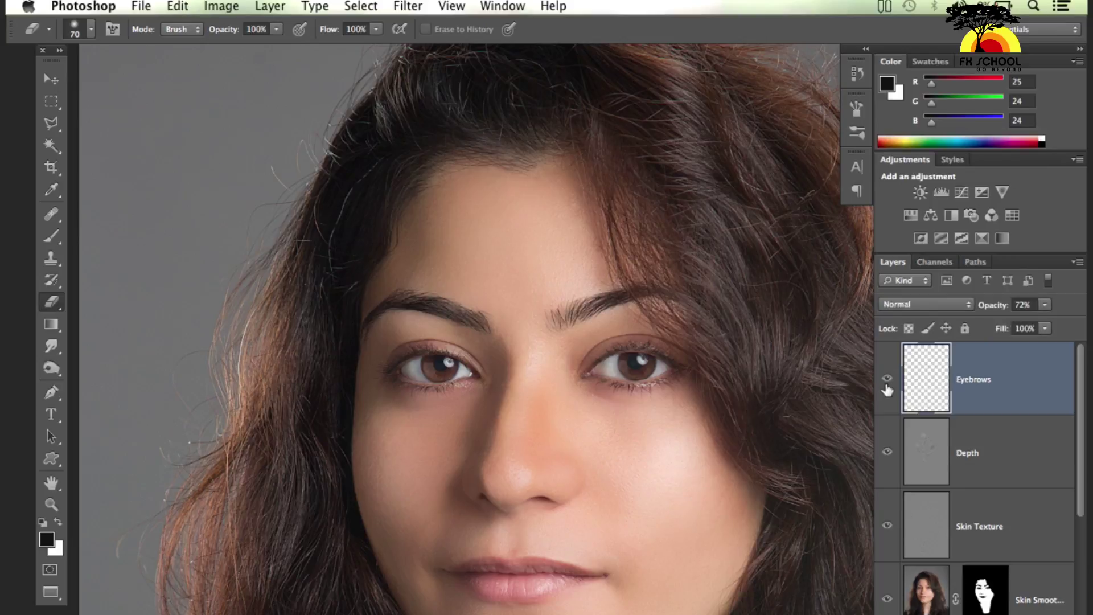
{"action": "key", "text": "v"}
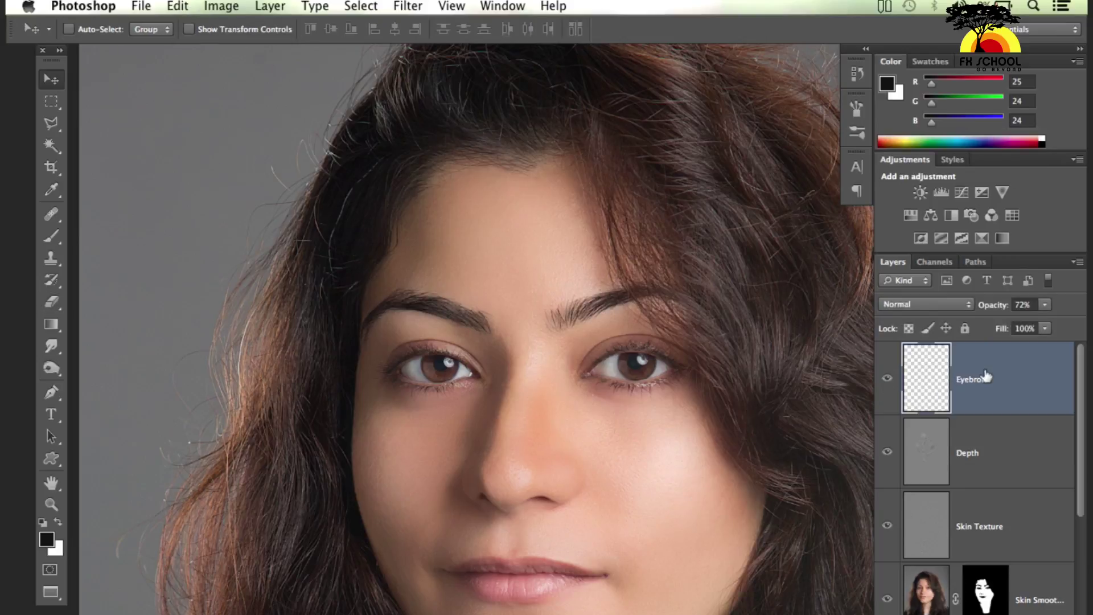
{"action": "key", "text": "ctrl+plus"}
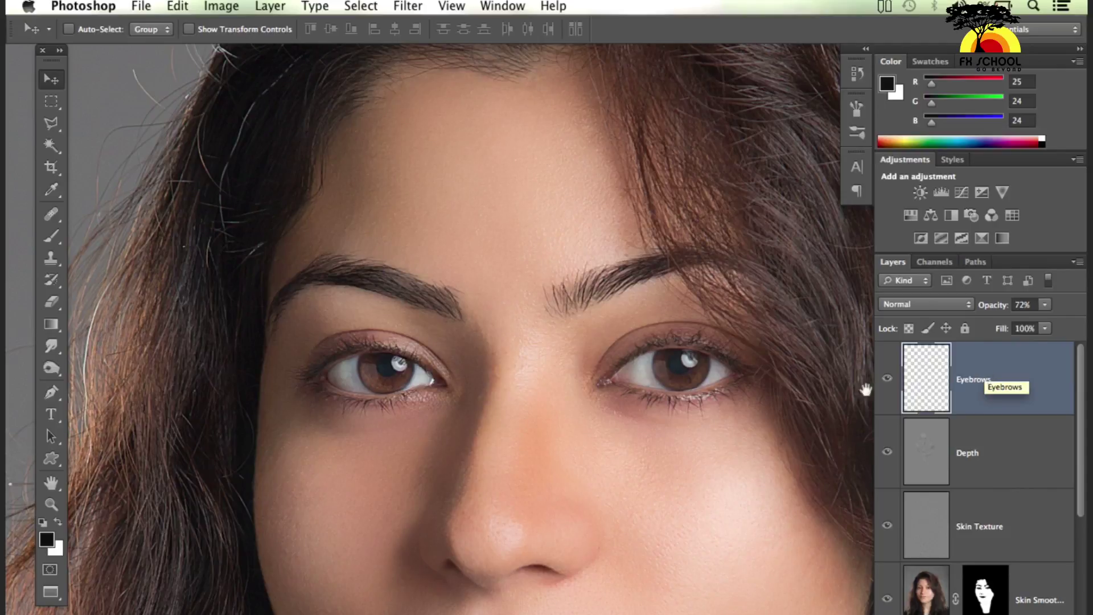
{"action": "scroll", "coordinate": [561, 391], "scroll_direction": "left", "scroll_amount": 3}
{"action": "key", "text": "b"}
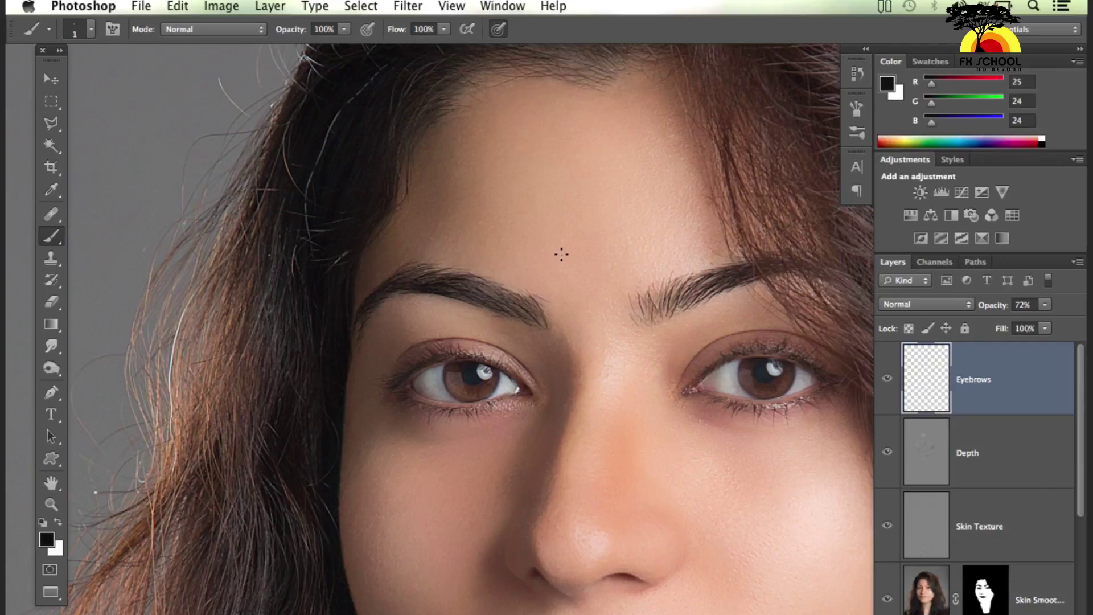
{"action": "left_click", "coordinate": [887, 378]}
{"action": "key", "text": "ctrl+minus"}
{"action": "key", "text": "ctrl+minus"}
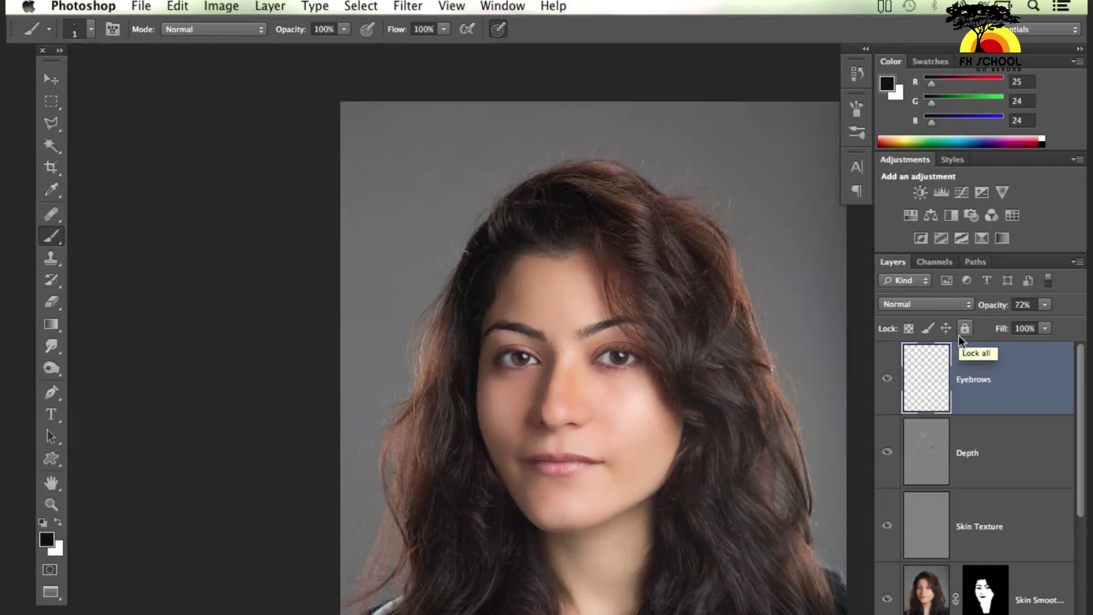
{"action": "scroll", "coordinate": [712, 381], "scroll_direction": "down", "scroll_amount": 3}
{"action": "left_click", "coordinate": [892, 381]}
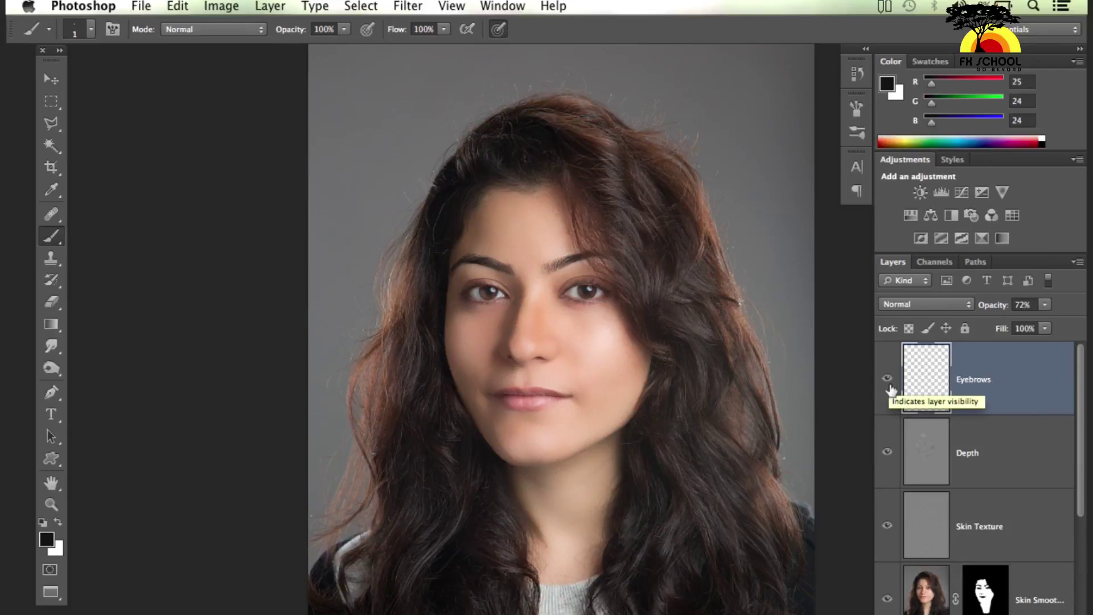
{"action": "left_click", "coordinate": [891, 390]}
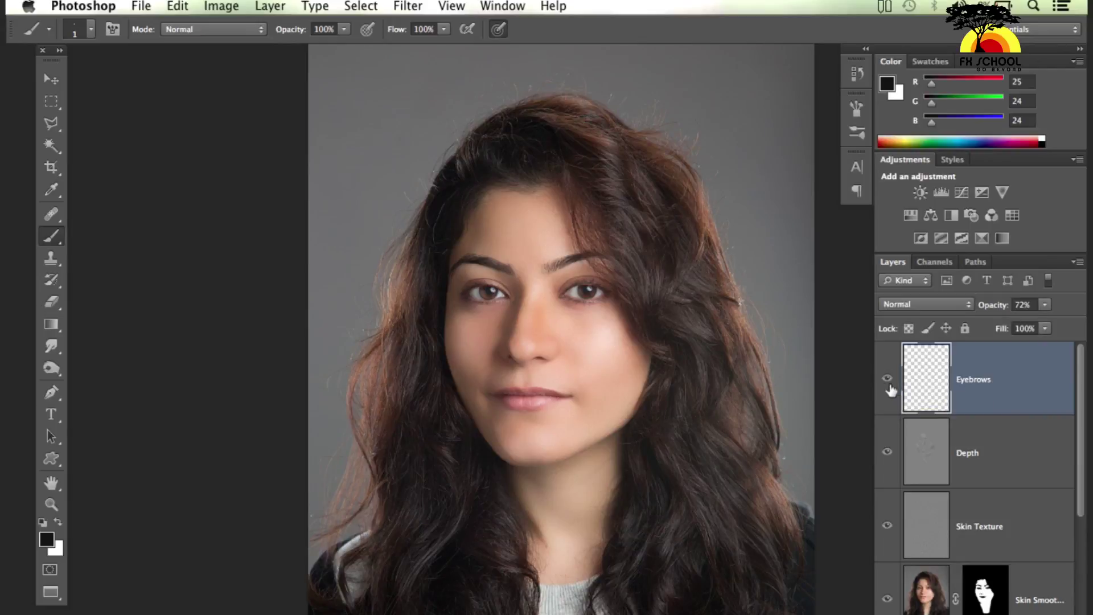